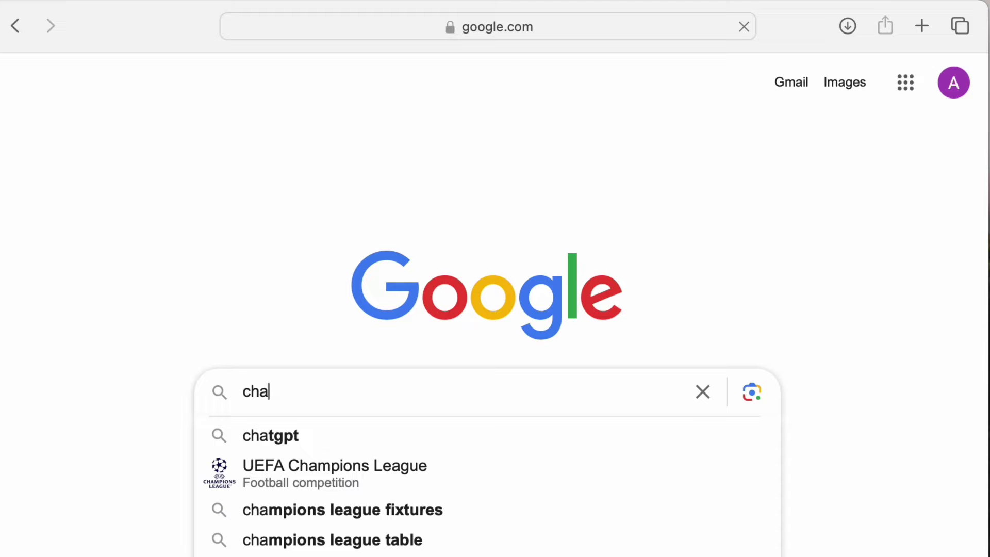
Type 'chat' into the Google search box to bring up the ChatGPT suggestion.
{"action": "type", "text": "t"}
Open ChatGPT and paste the request for 50 legal items, changing 'solutions' to 'tip'.
{"action": "left_click", "coordinate": [260, 436]}
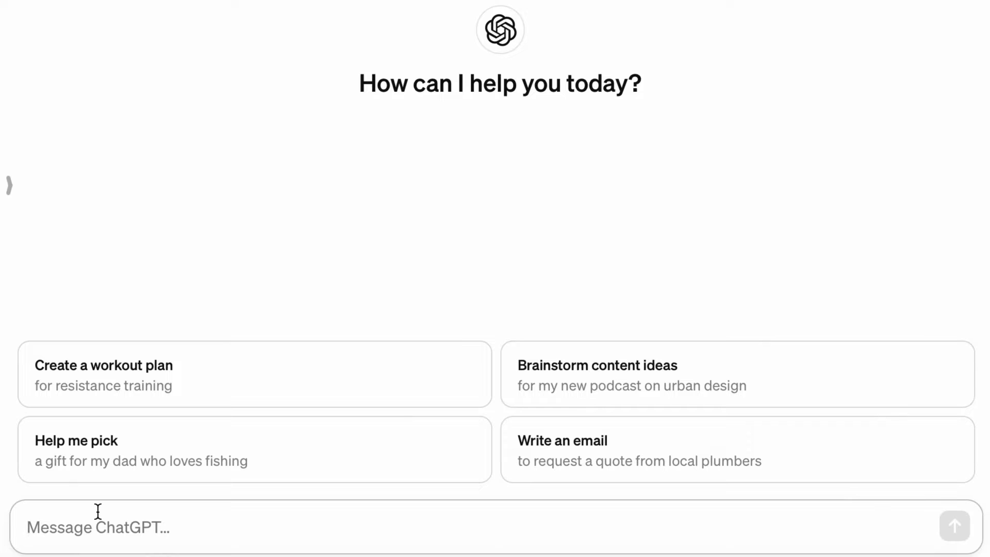
{"action": "type", "text": "Hey ChatGPT, kindly provide 50 prompt  of legal solutions for fashion entrepreneurs and put it in two columns on a table"}
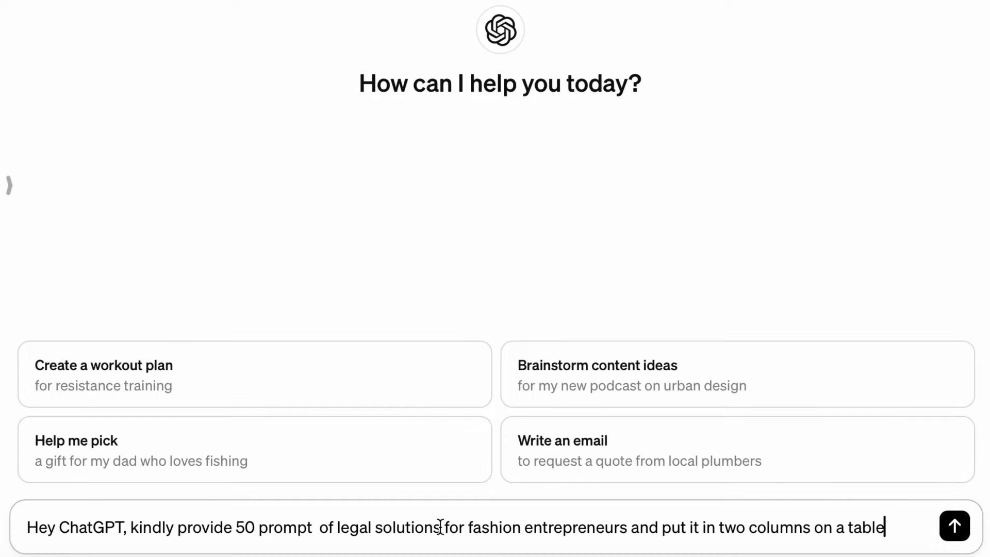
{"action": "left_click_drag", "start_coordinate": [441, 526], "coordinate": [376, 526]}
{"action": "key", "text": "BackSpace"}
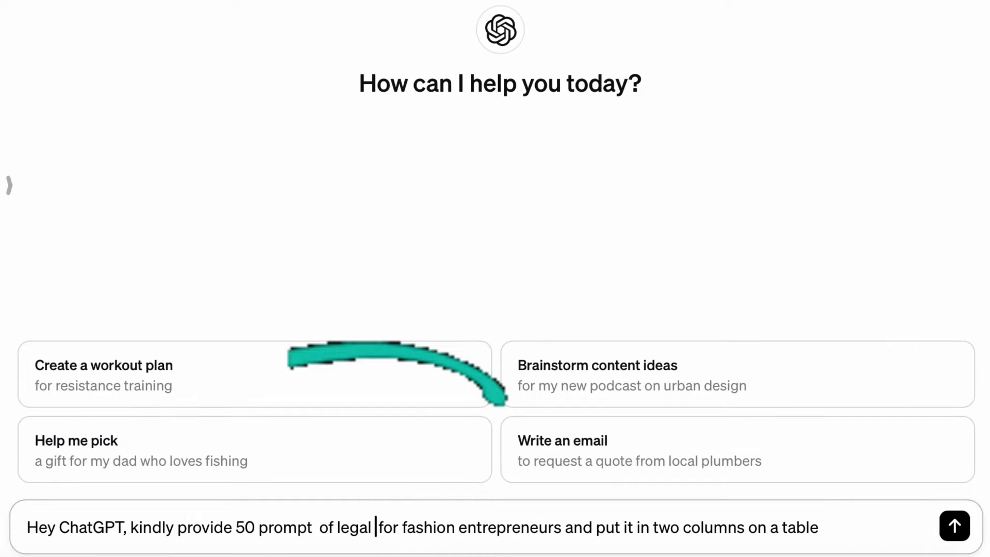
{"action": "type", "text": "tip"}
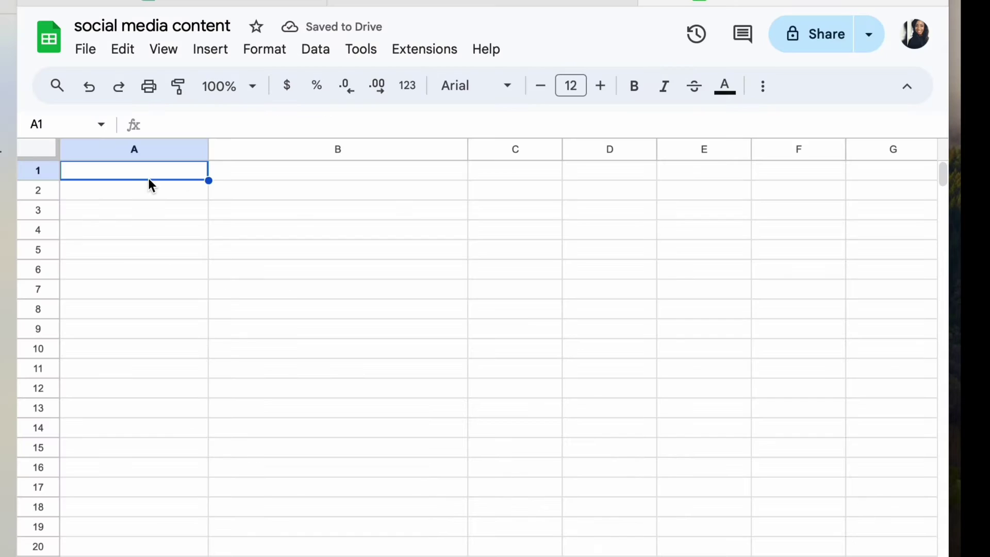
Paste the 50 legal tips into column A, check them, and bring up the File download options.
{"action": "key", "text": "super+v"}
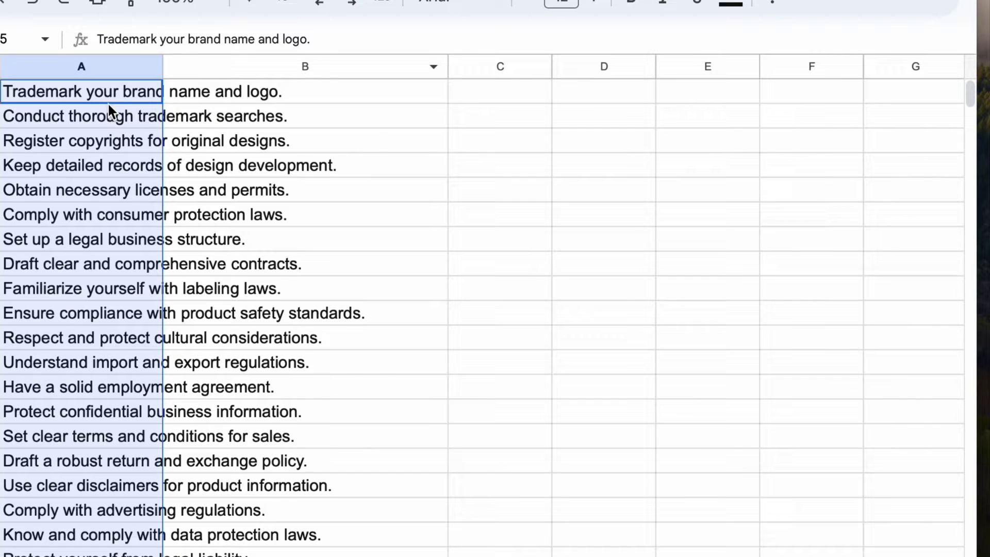
{"action": "left_click", "coordinate": [103, 135]}
{"action": "left_click", "coordinate": [80, 196]}
{"action": "left_click", "coordinate": [100, 313]}
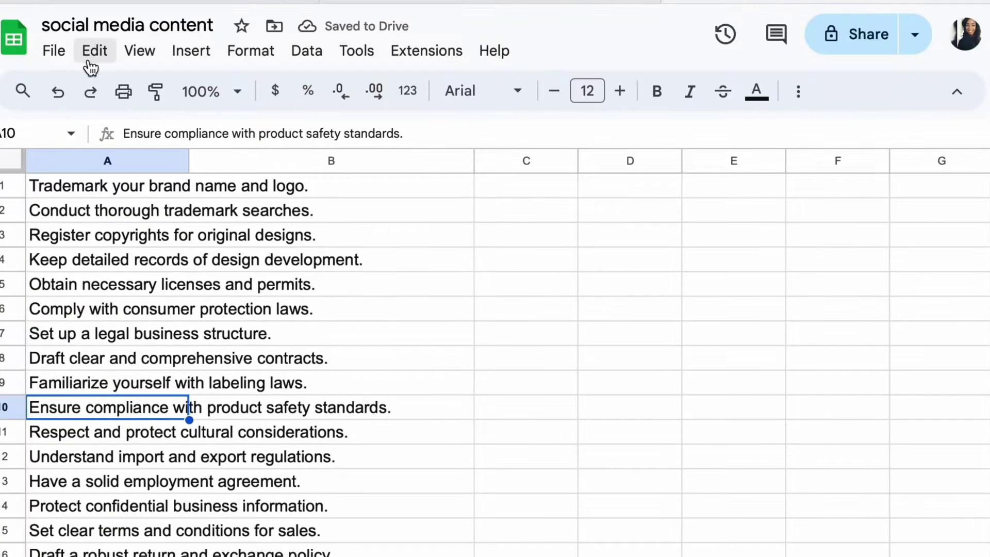
{"action": "left_click", "coordinate": [51, 54]}
{"action": "mouse_move", "coordinate": [269, 305]}
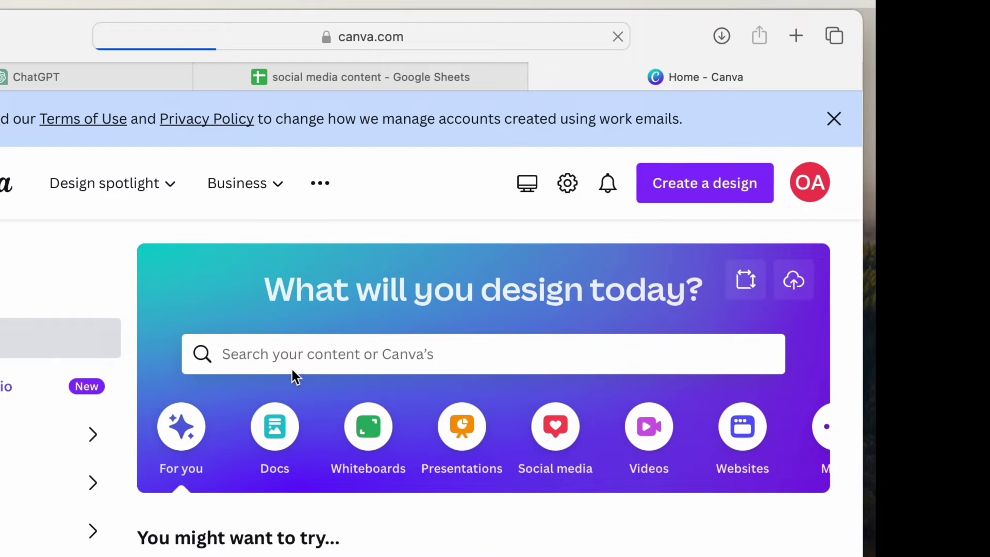
Search Canva for 'instagram', create a Mobile Video, and search its templates for 'fashio'.
{"action": "left_click", "coordinate": [315, 346]}
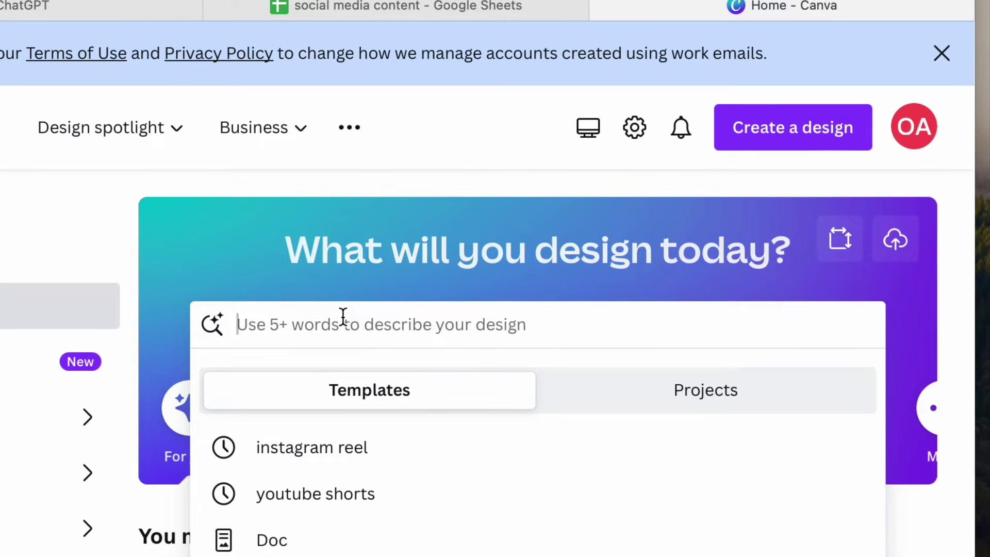
{"action": "type", "text": "ins"}
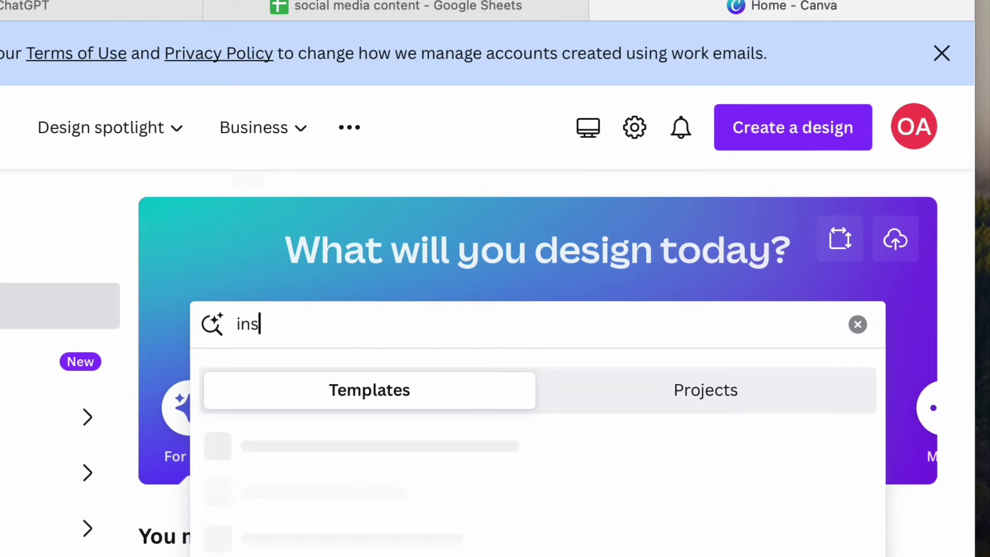
{"action": "type", "text": "tagram"}
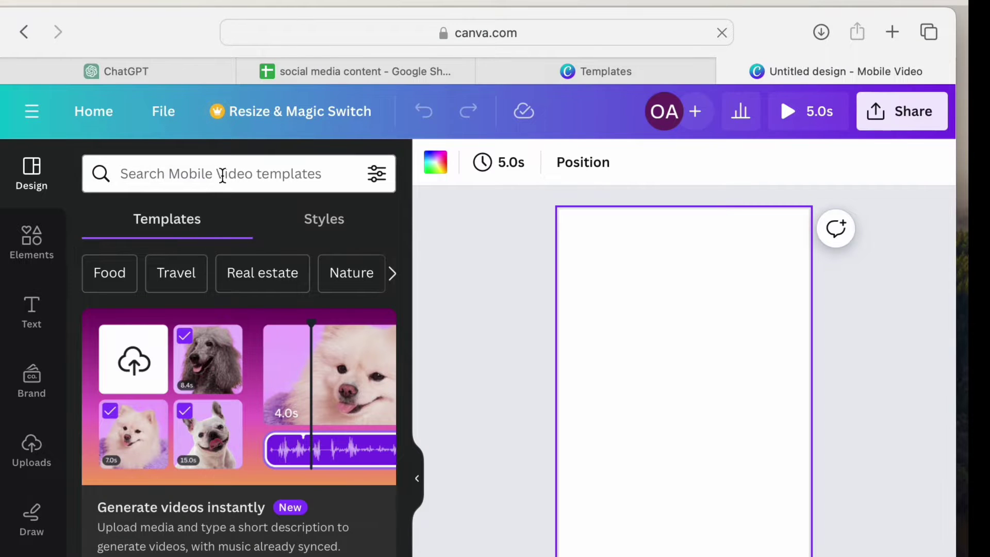
{"action": "left_click", "coordinate": [222, 174]}
{"action": "type", "text": "f"}
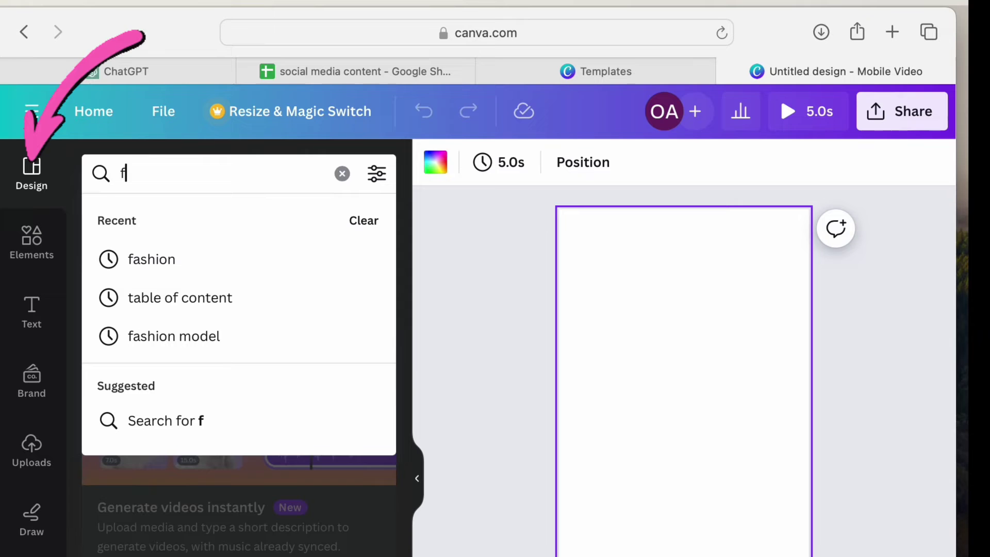
{"action": "type", "text": "ash"}
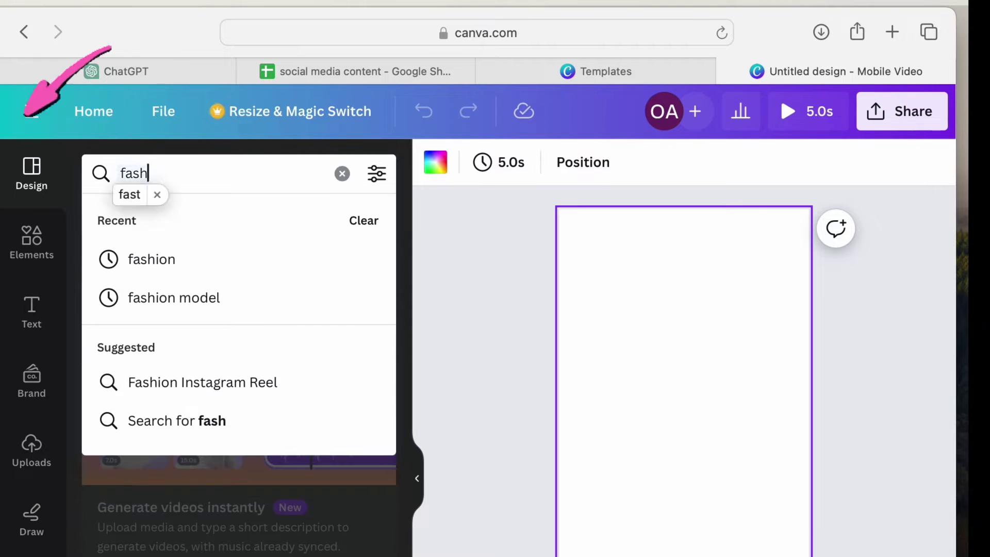
{"action": "type", "text": "io"}
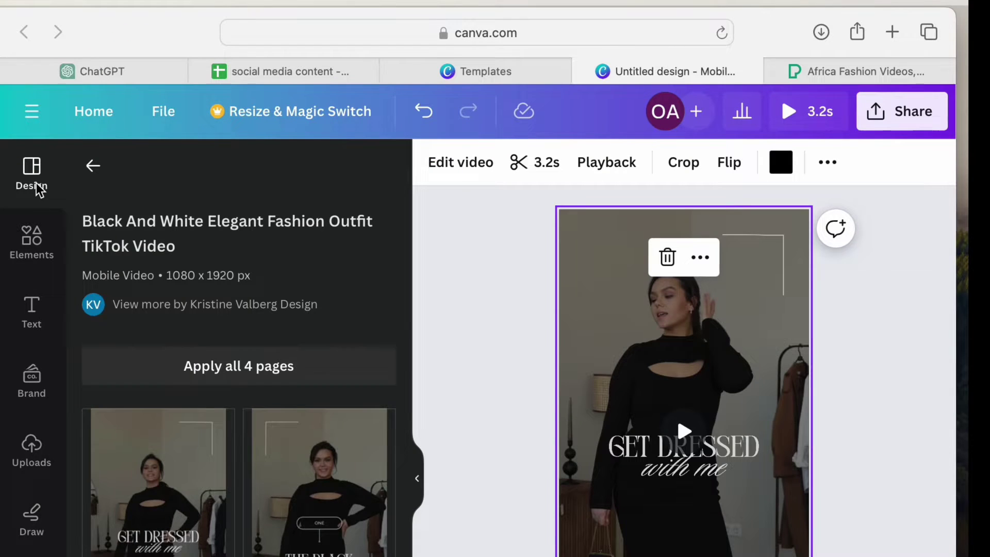
Search Elements for 'fashion' and browse the Photos and then Videos results.
{"action": "left_click", "coordinate": [32, 242]}
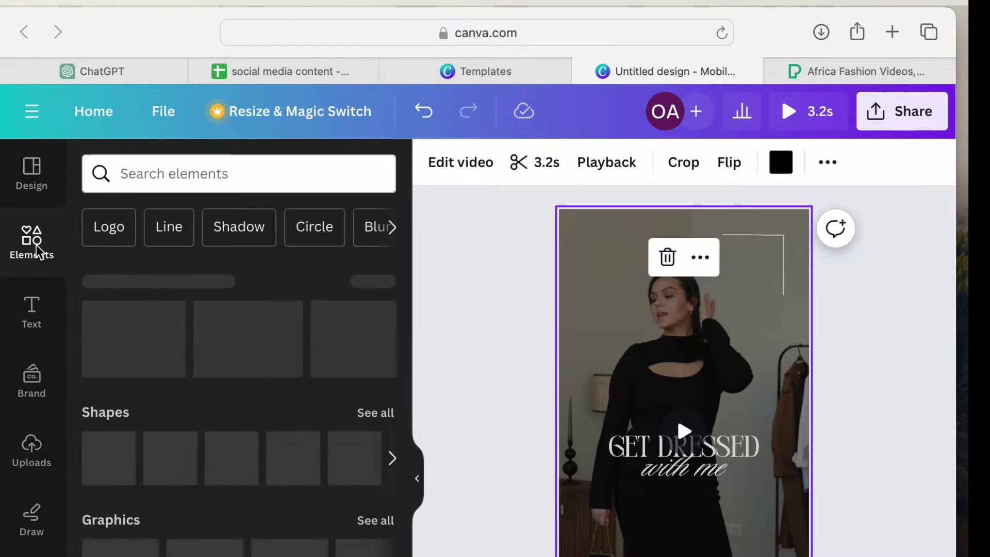
{"action": "left_click", "coordinate": [168, 172]}
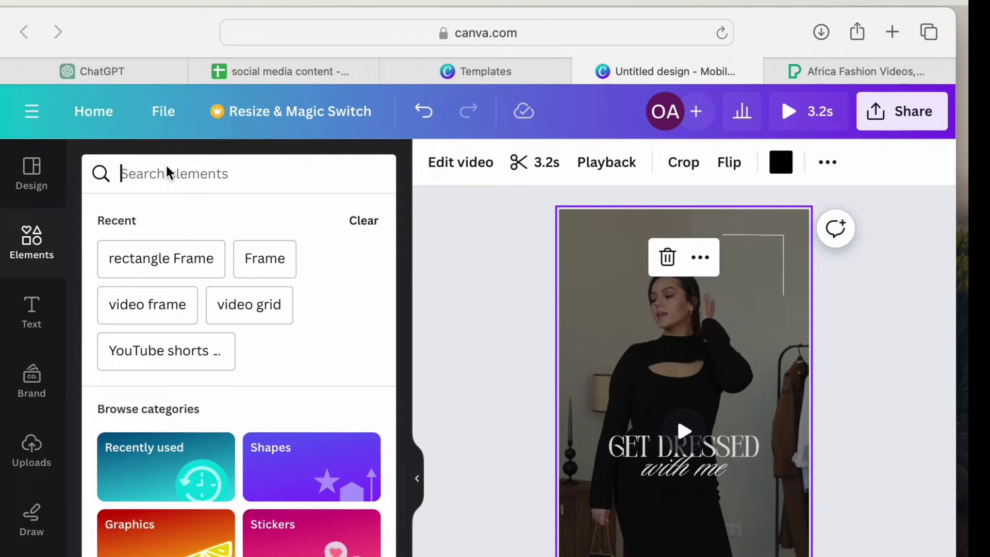
{"action": "type", "text": "fash"}
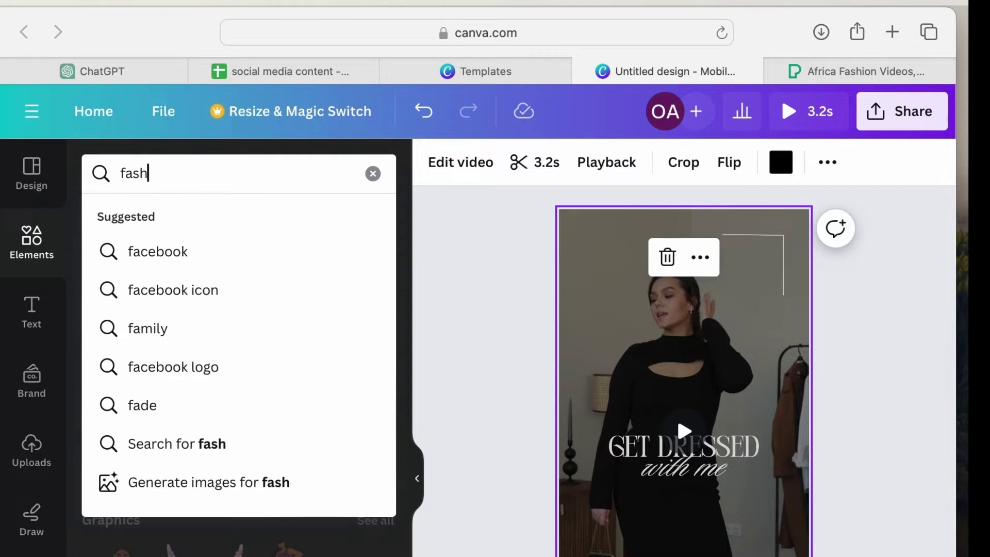
{"action": "type", "text": "ion"}
{"action": "key", "text": "Return"}
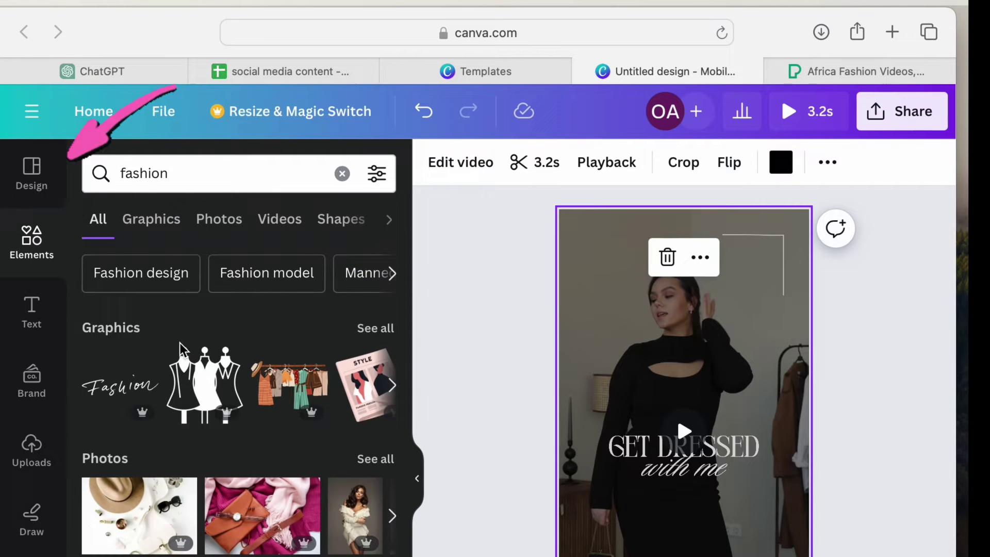
{"action": "left_click", "coordinate": [220, 218]}
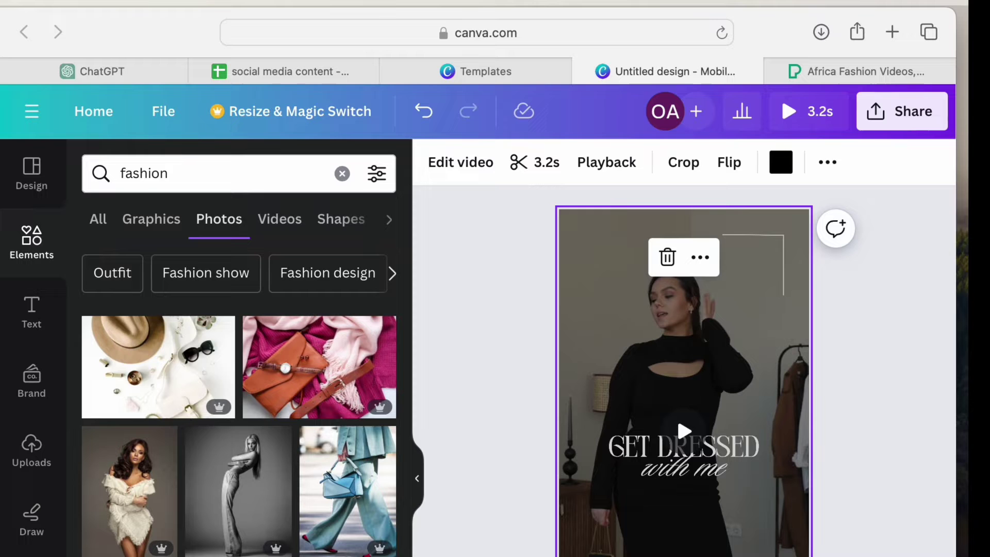
{"action": "left_click", "coordinate": [266, 225]}
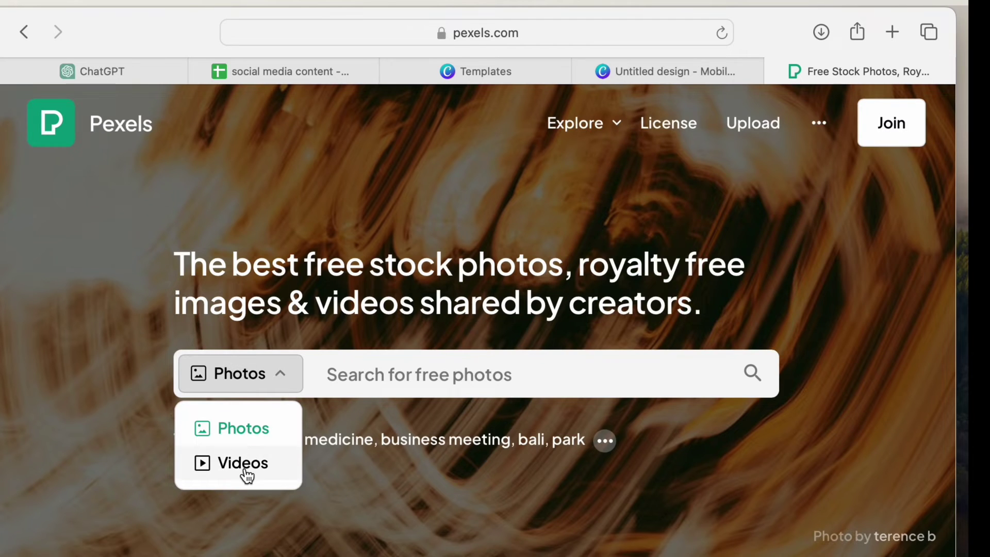
Switch the Pexels search to Videos and search for 'africa fashion'.
{"action": "left_click", "coordinate": [244, 464]}
{"action": "left_click", "coordinate": [366, 377]}
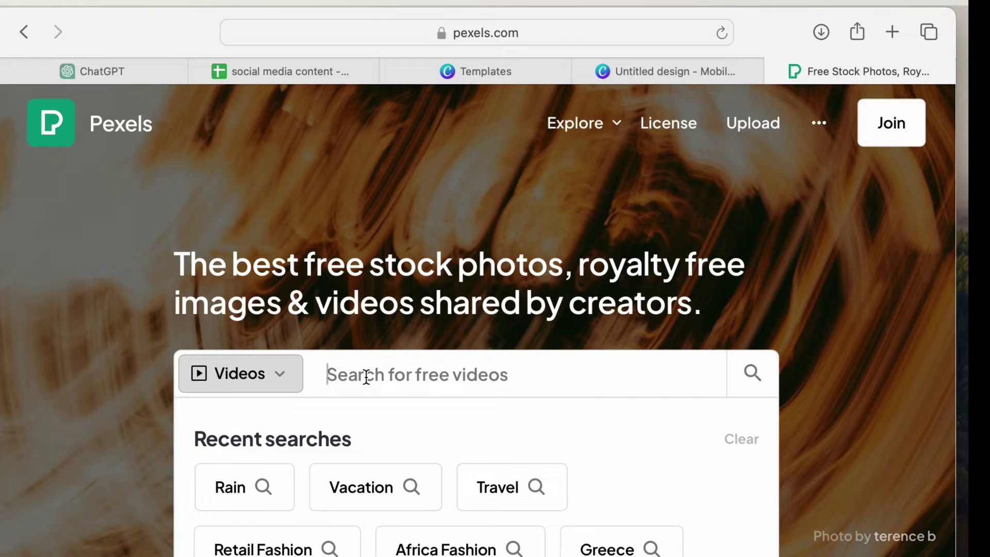
{"action": "type", "text": "fas"}
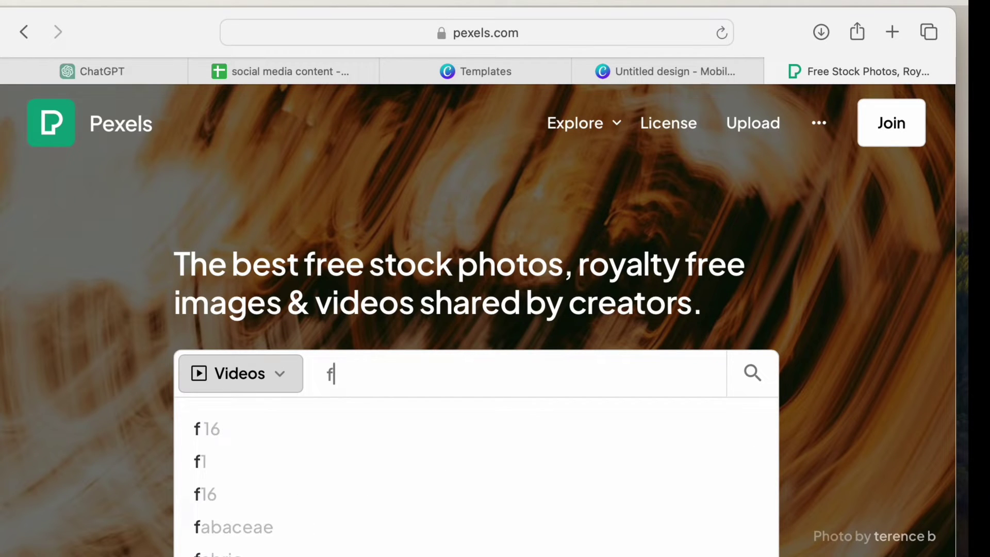
{"action": "key", "text": "BackSpace"}
{"action": "type", "text": "africa"}
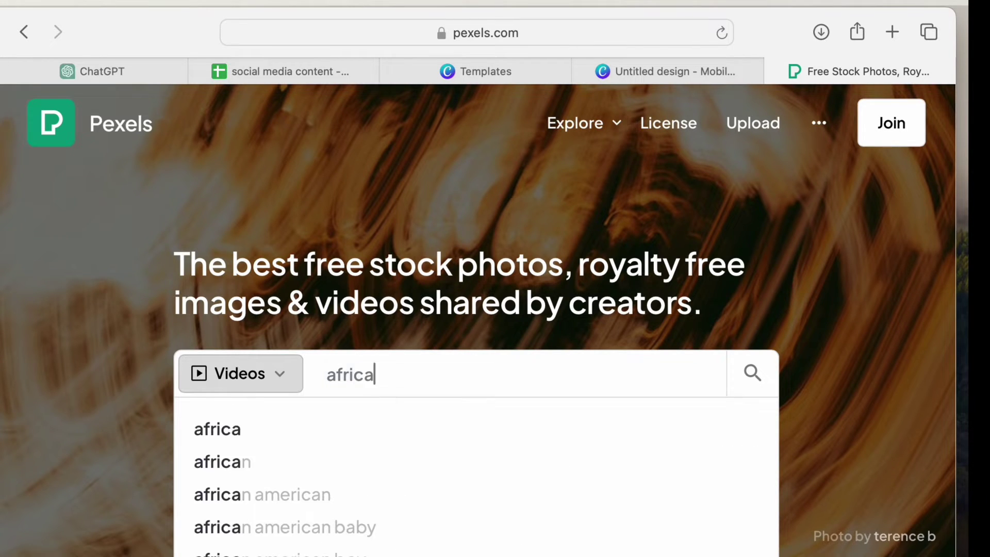
{"action": "type", "text": " fashion"}
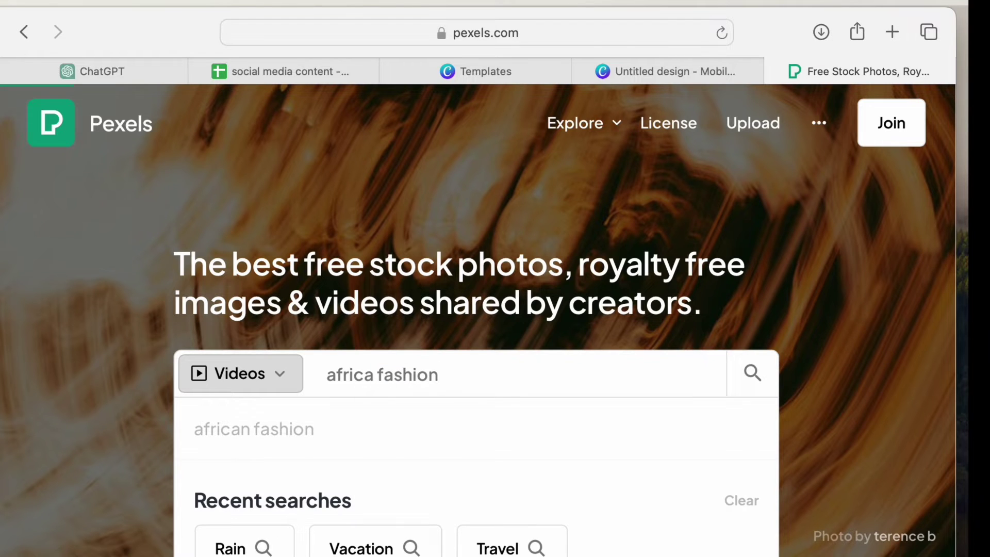
{"action": "key", "text": "Return"}
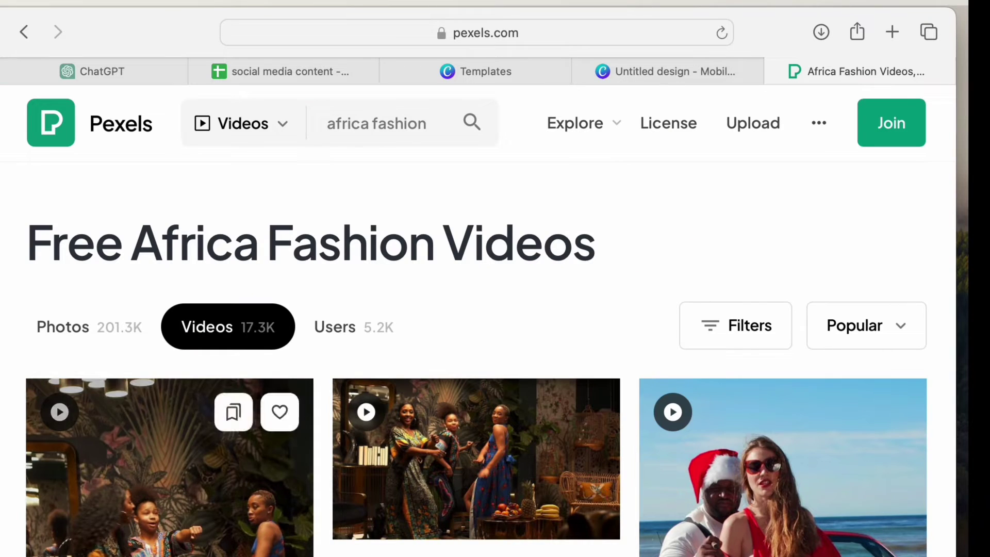
Back in Canva, drop the clothing-rack fashion video into the design's frame.
{"action": "left_click", "coordinate": [665, 71]}
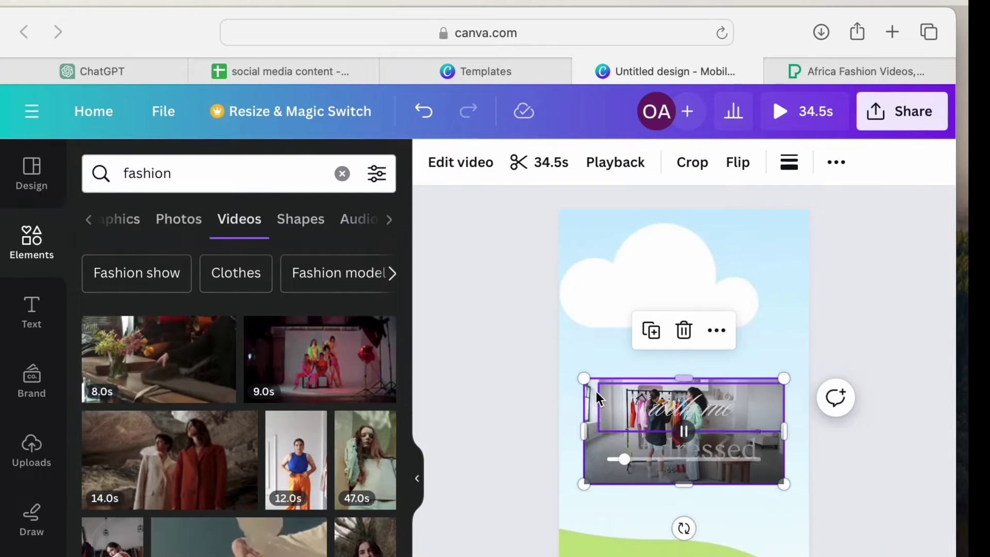
{"action": "left_click_drag", "start_coordinate": [592, 397], "coordinate": [581, 365]}
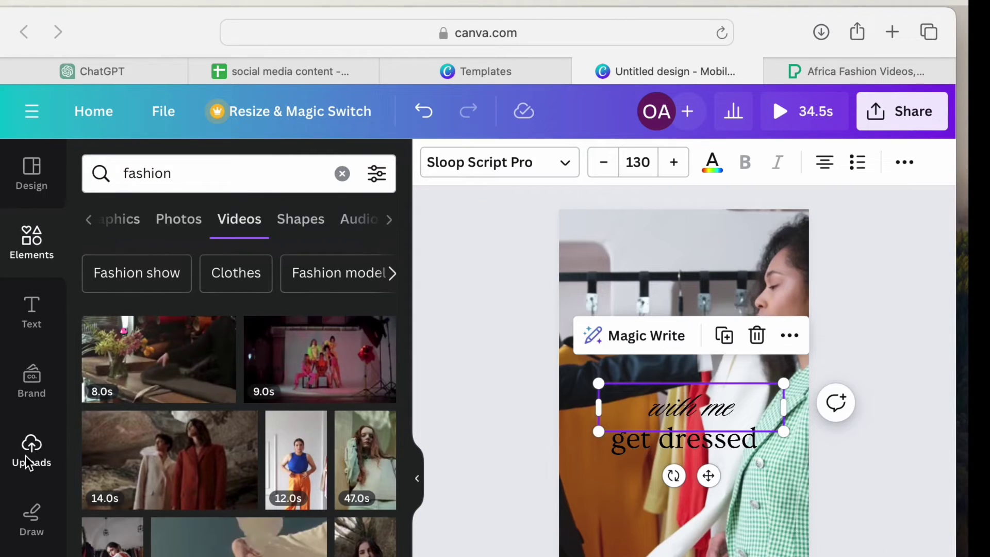
{"action": "left_click", "coordinate": [32, 453]}
Add the Africa Fashion Law logo from Uploads, shrunk and moved to the top-left corner.
{"action": "left_click", "coordinate": [194, 176]}
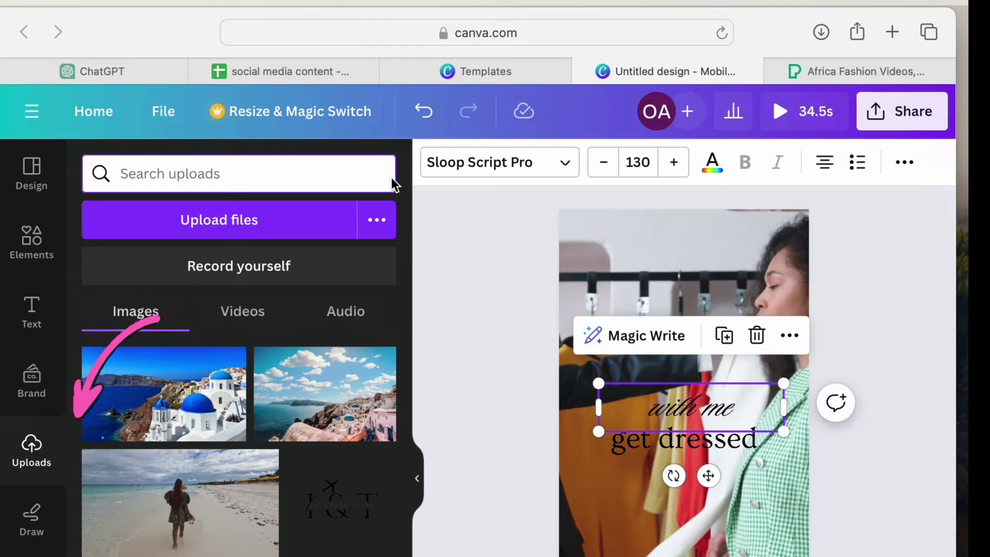
{"action": "type", "text": "logo"}
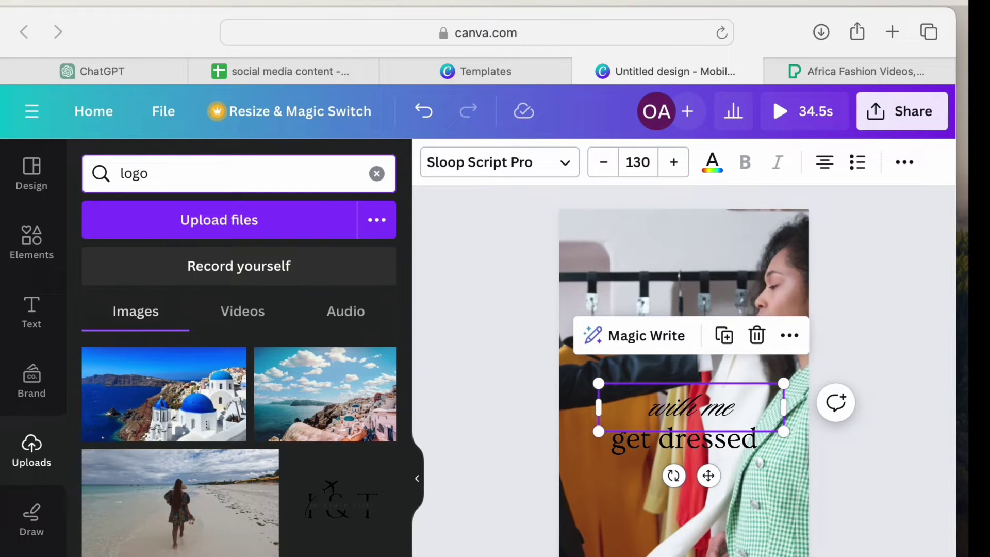
{"action": "key", "text": "Return"}
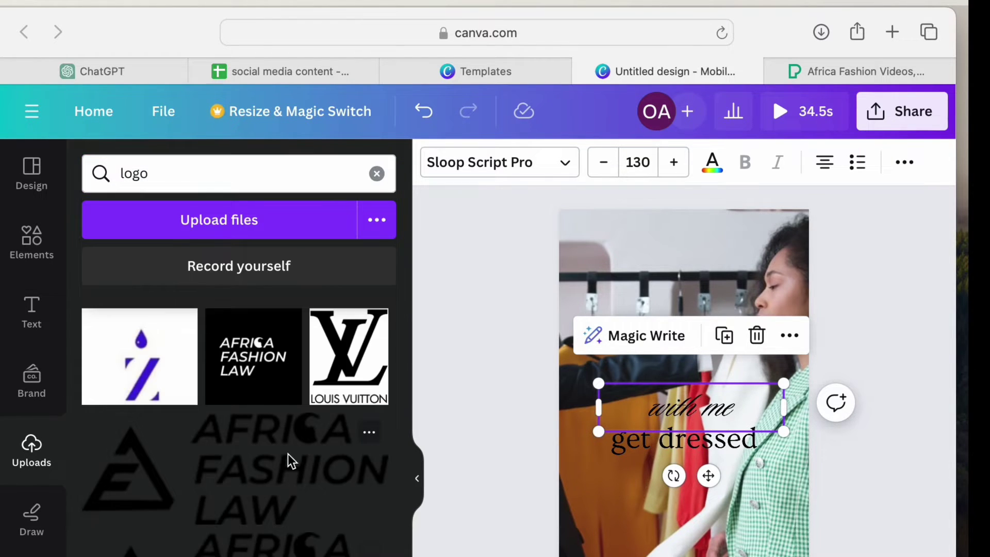
{"action": "left_click", "coordinate": [287, 460]}
{"action": "left_click_drag", "start_coordinate": [783, 468], "coordinate": [674, 420]}
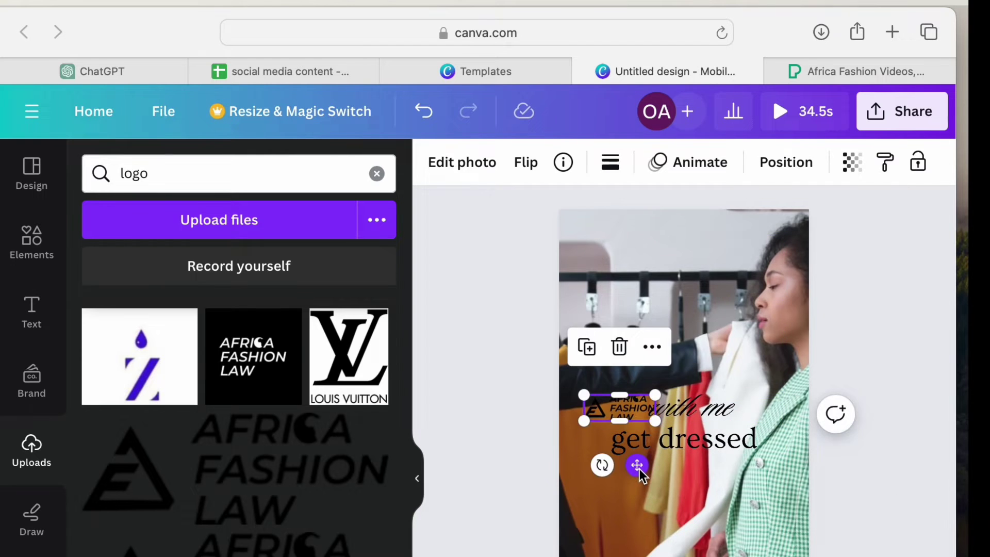
{"action": "left_click_drag", "start_coordinate": [636, 466], "coordinate": [617, 285]}
Replace the get dressed heading with 'Legal Tips for Fashion Entrepreneurs', nudged up and widened.
{"action": "left_click", "coordinate": [681, 439]}
{"action": "type", "text": "Legal Tips for Fashion Entrepreneurs"}
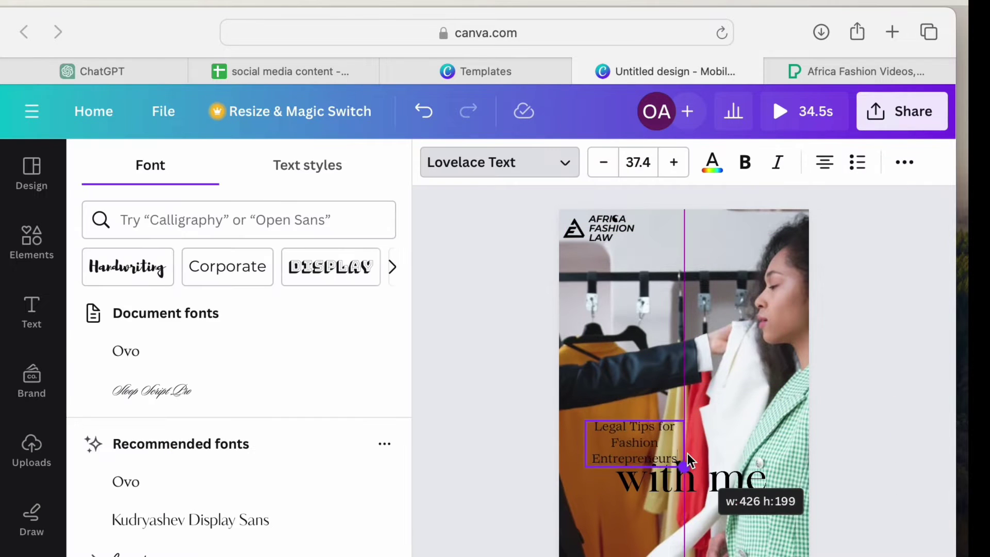
{"action": "left_click_drag", "start_coordinate": [651, 511], "coordinate": [665, 476]}
{"action": "left_click_drag", "start_coordinate": [701, 413], "coordinate": [766, 409]}
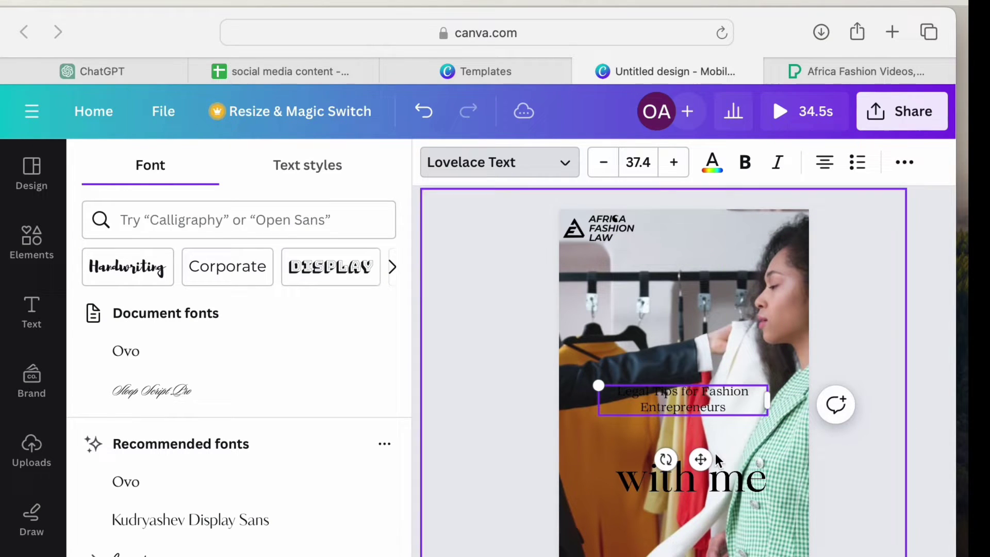
Place a grey square behind the Legal Tips heading and reselect the 'with me' text.
{"action": "left_click", "coordinate": [698, 458]}
{"action": "left_click", "coordinate": [122, 487]}
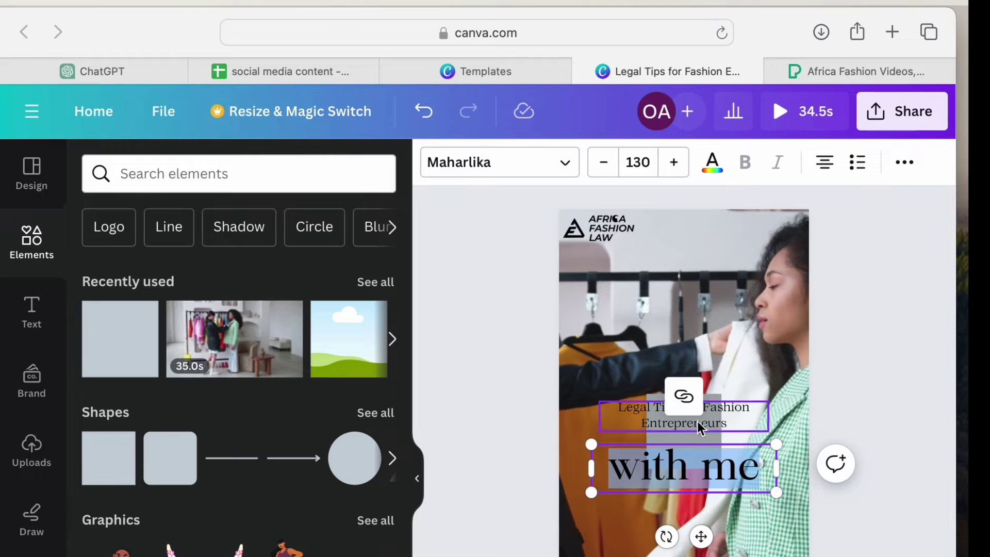
{"action": "left_click", "coordinate": [709, 442]}
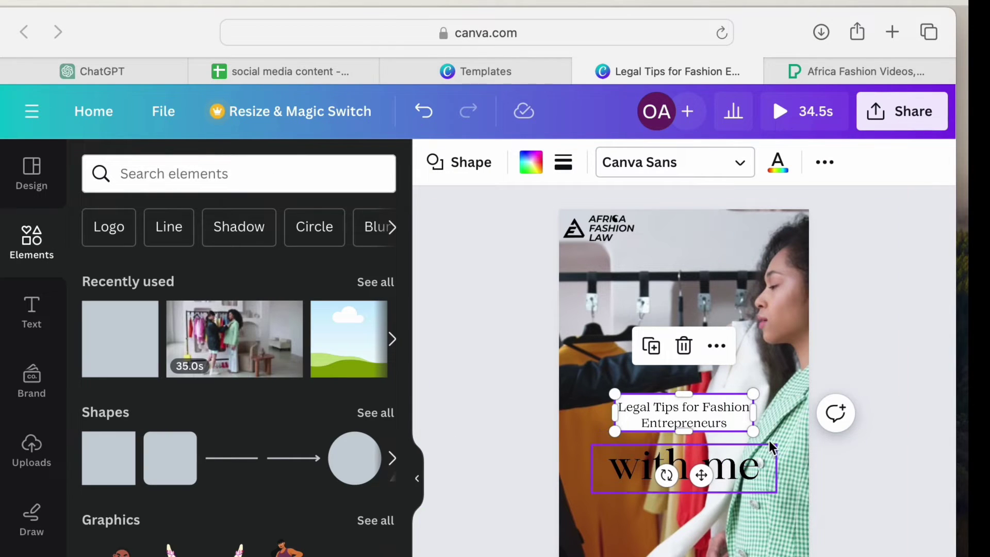
{"action": "left_click", "coordinate": [772, 484]}
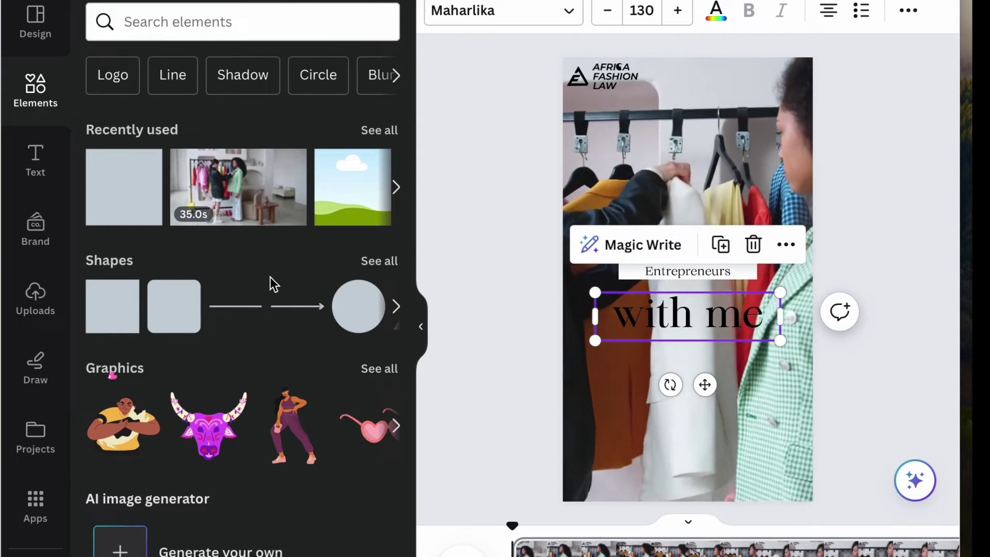
{"action": "left_click", "coordinate": [35, 503]}
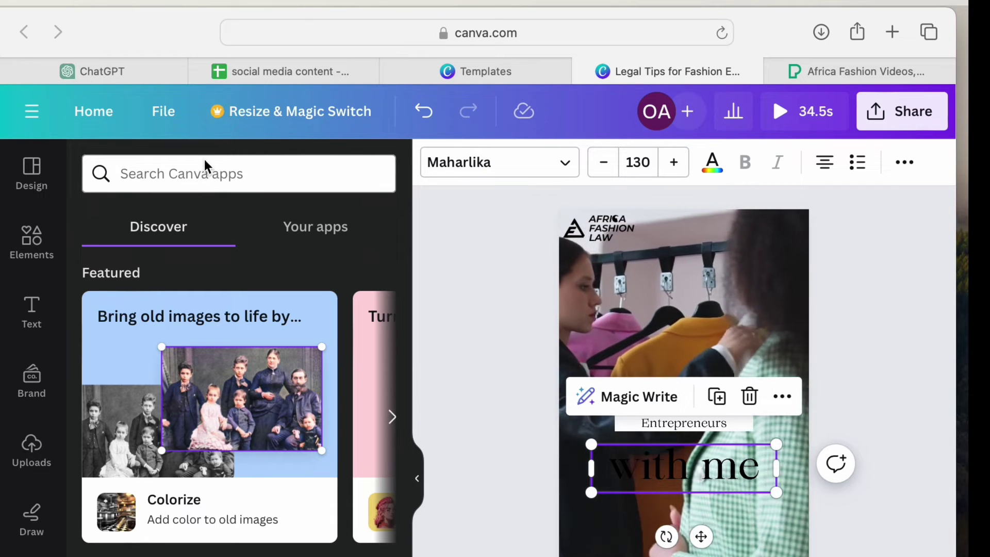
Find and open the Bulk create app from the apps search.
{"action": "left_click", "coordinate": [204, 179]}
{"action": "type", "text": "bu"}
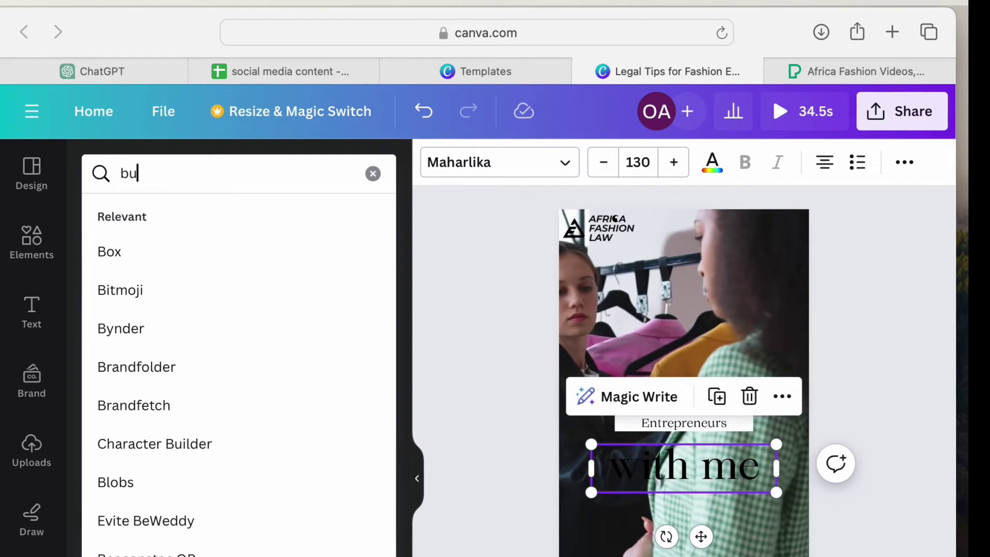
{"action": "type", "text": "lk cr"}
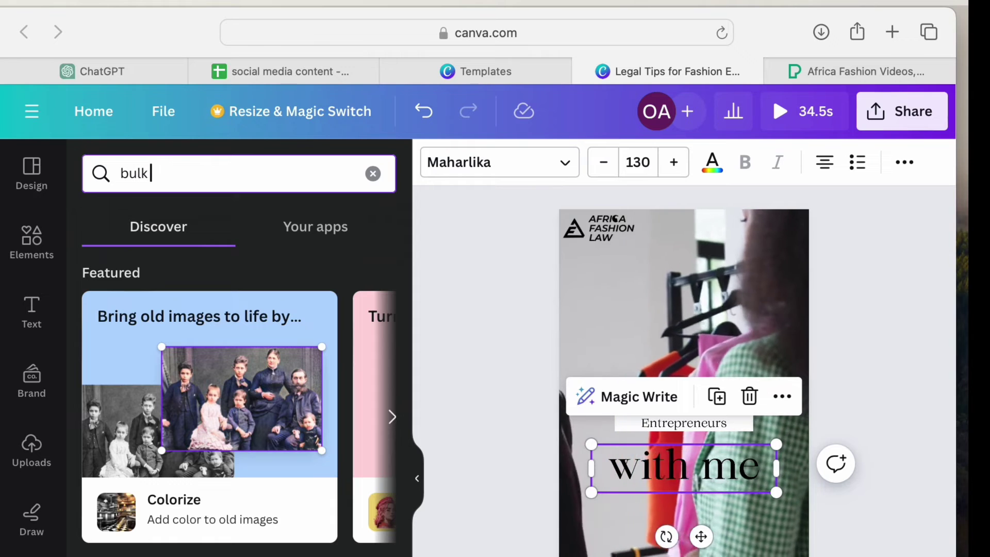
{"action": "type", "text": "eate"}
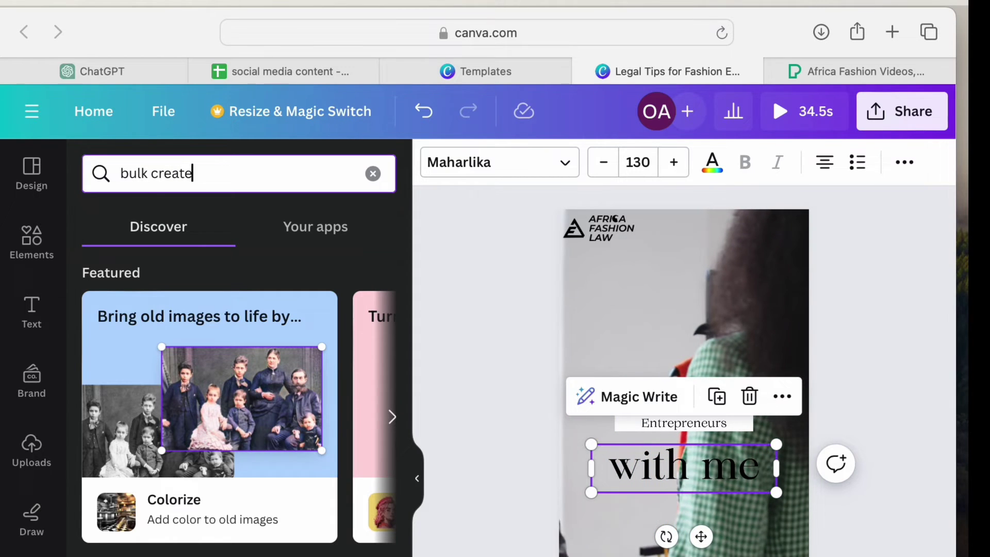
{"action": "key", "text": "Return"}
{"action": "left_click", "coordinate": [146, 36]}
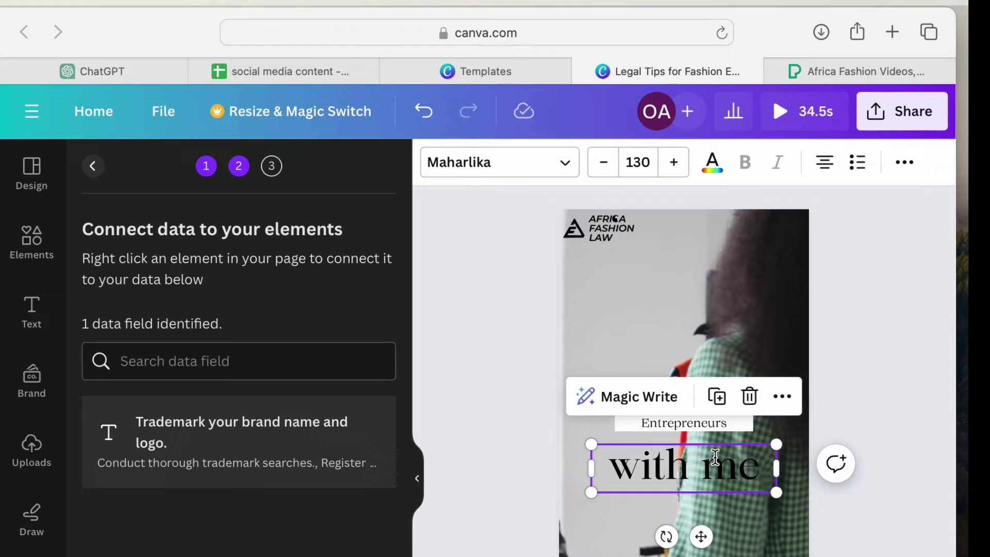
Connect the 'with me' text to the Trademark tip data field, widen it, and continue.
{"action": "right_click", "coordinate": [715, 457]}
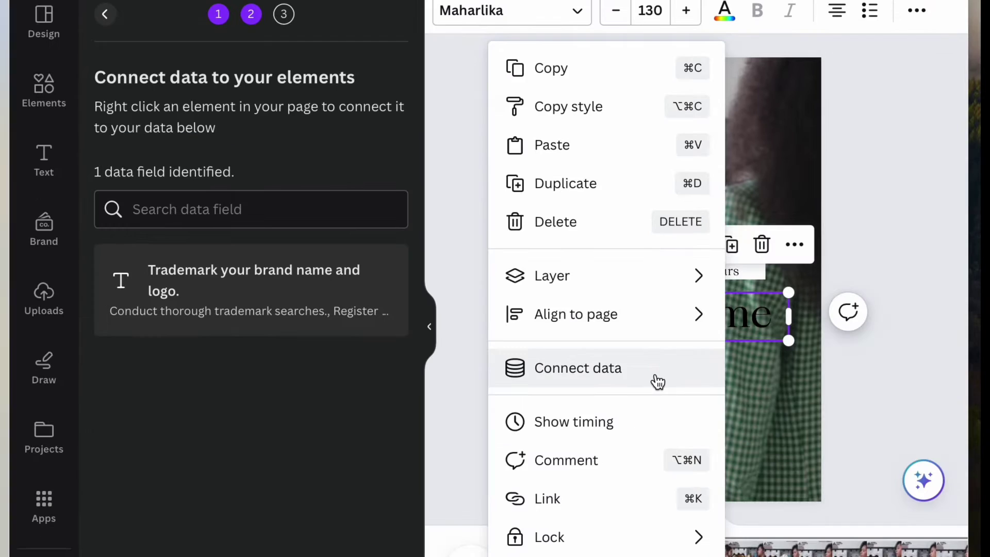
{"action": "left_click", "coordinate": [646, 531]}
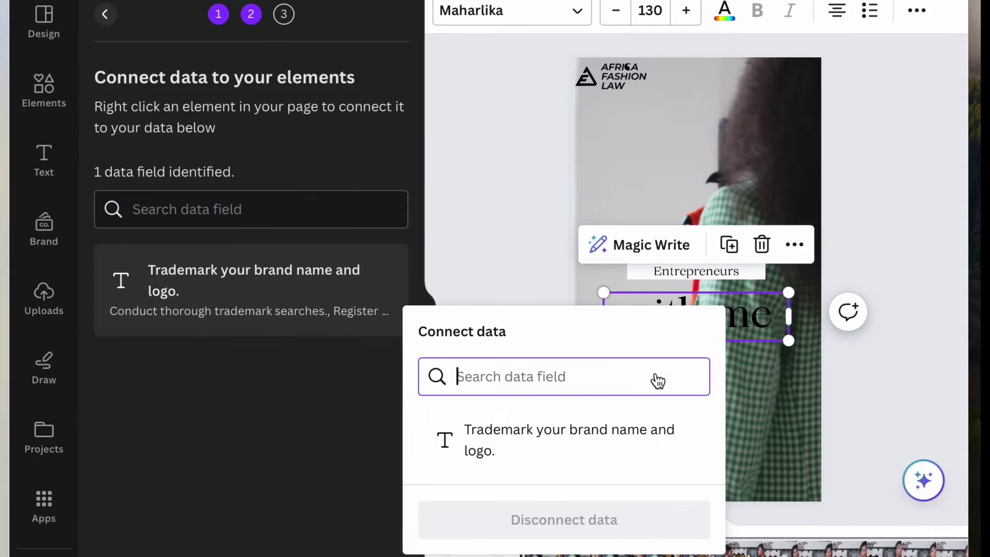
{"action": "left_click", "coordinate": [582, 428]}
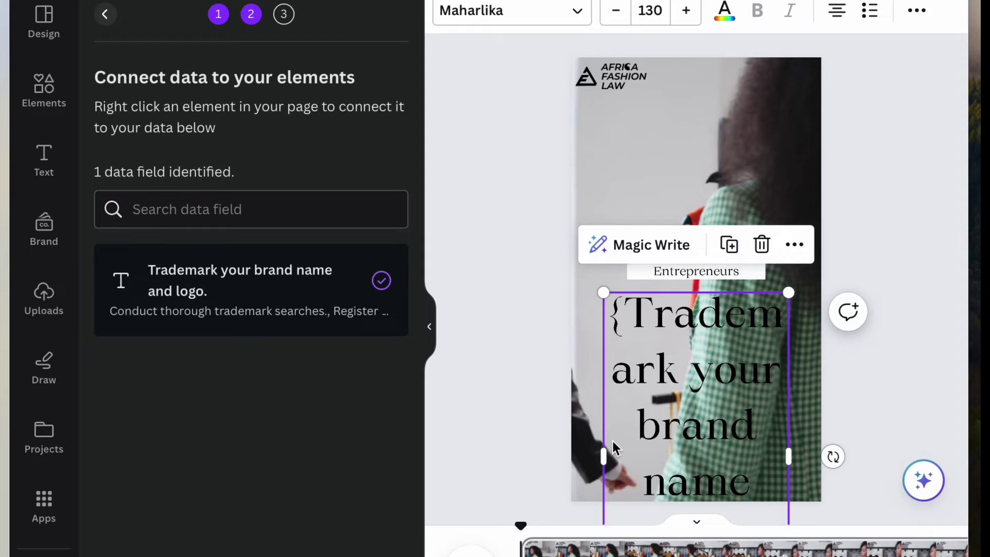
{"action": "left_click_drag", "start_coordinate": [610, 457], "coordinate": [453, 365]}
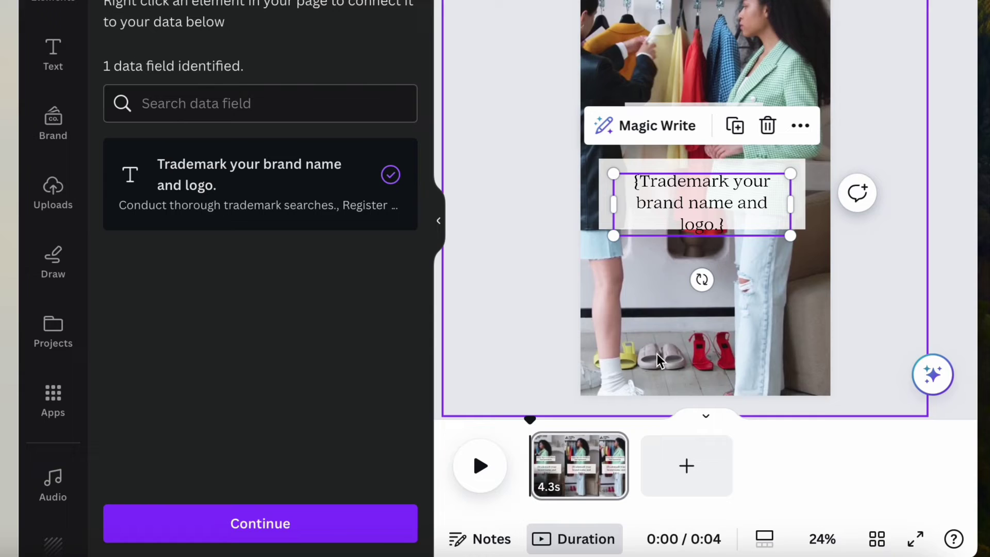
{"action": "left_click", "coordinate": [380, 521]}
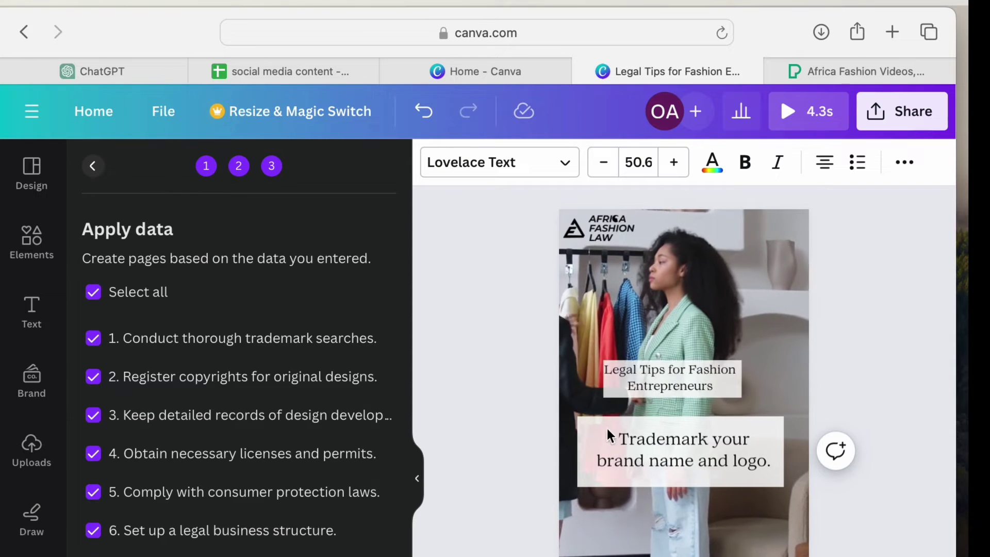
Generate 24 designs, one per legal tip, from the connected data.
{"action": "left_click", "coordinate": [614, 393]}
{"action": "left_click", "coordinate": [614, 397]}
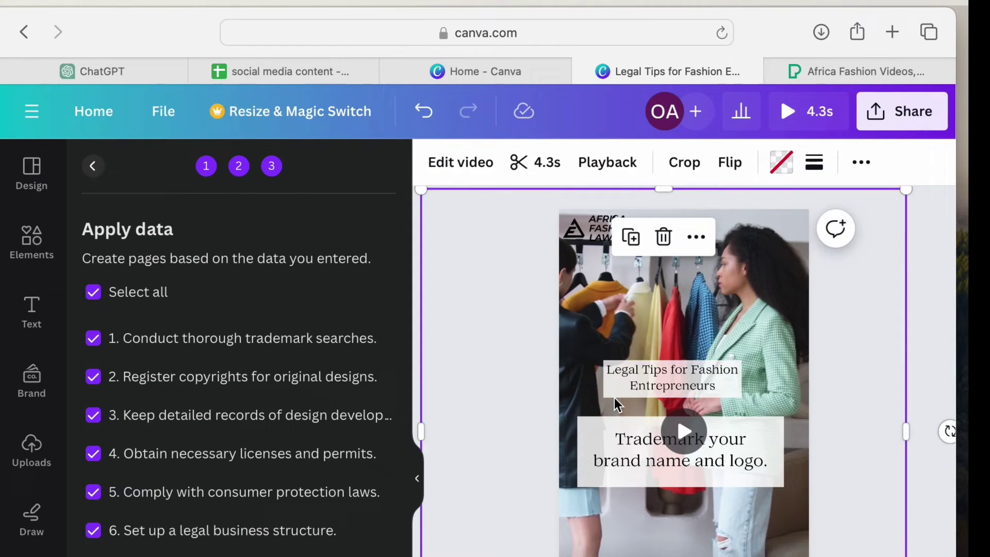
{"action": "left_click", "coordinate": [613, 393]}
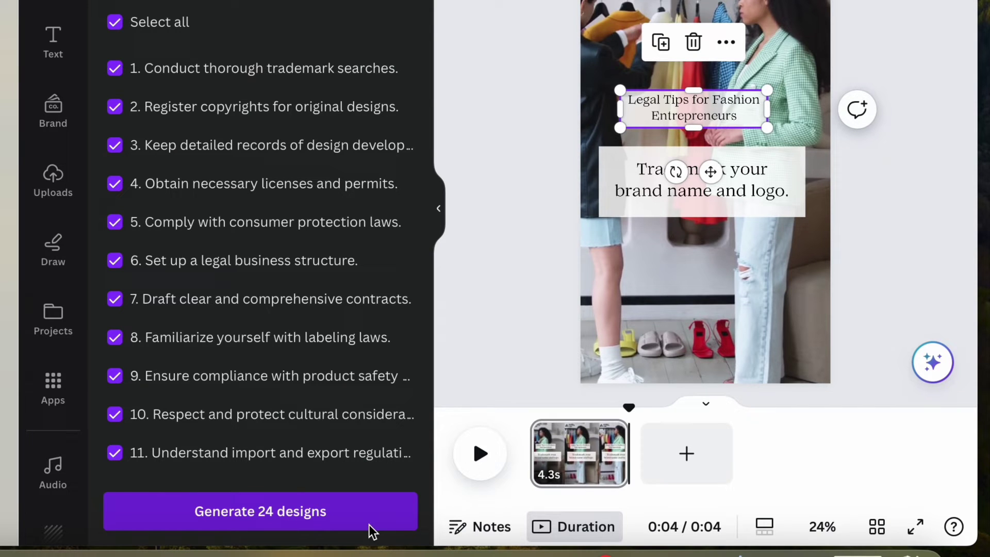
{"action": "left_click", "coordinate": [369, 527]}
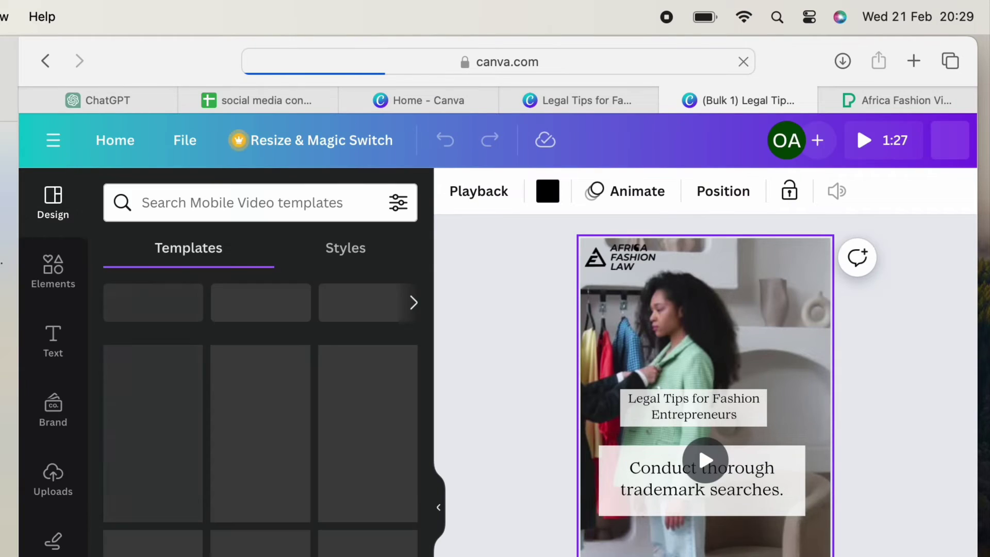
Adjust the Register copyrights and Keep detailed records captions, then return to Canva home.
{"action": "left_click", "coordinate": [698, 446]}
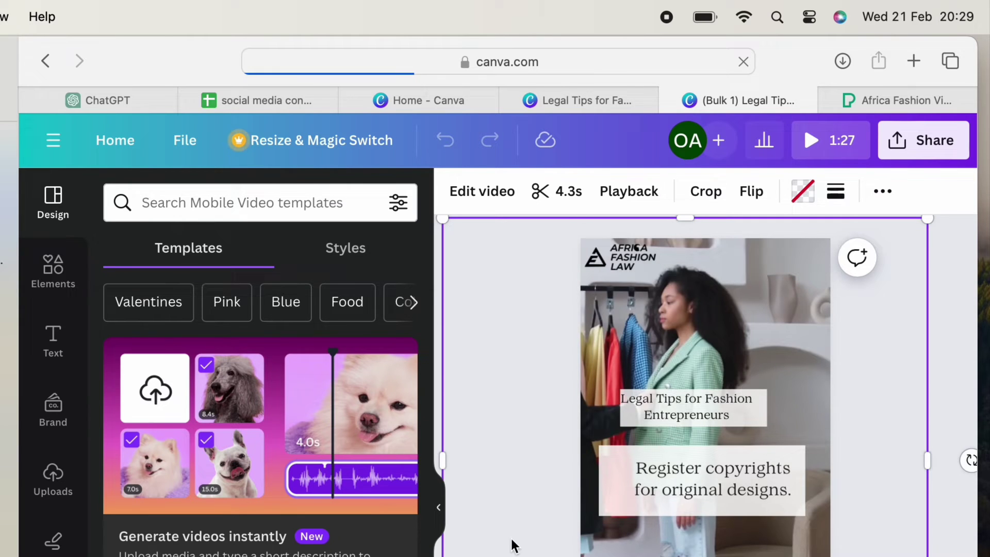
{"action": "left_click", "coordinate": [698, 471]}
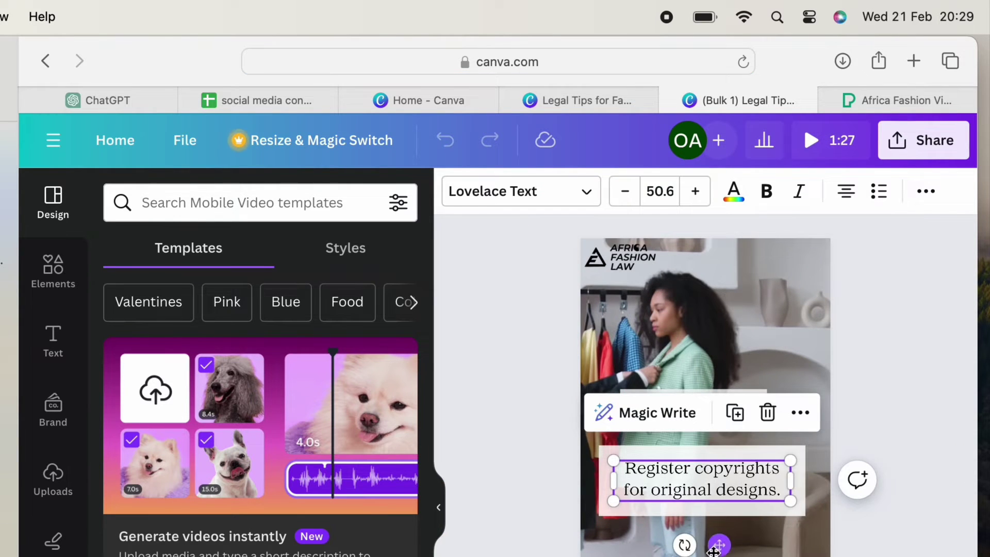
{"action": "left_click_drag", "start_coordinate": [718, 548], "coordinate": [707, 547]}
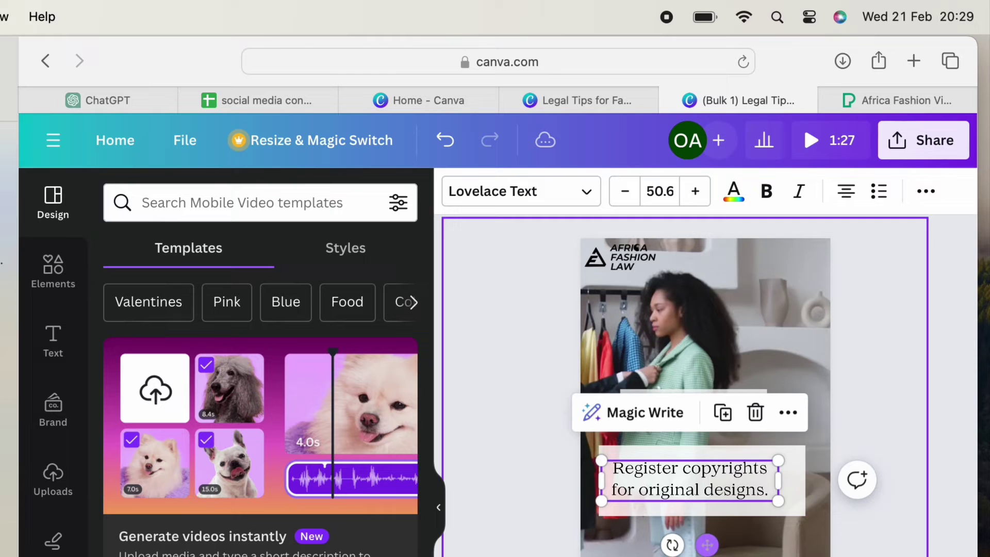
{"action": "left_click", "coordinate": [750, 531]}
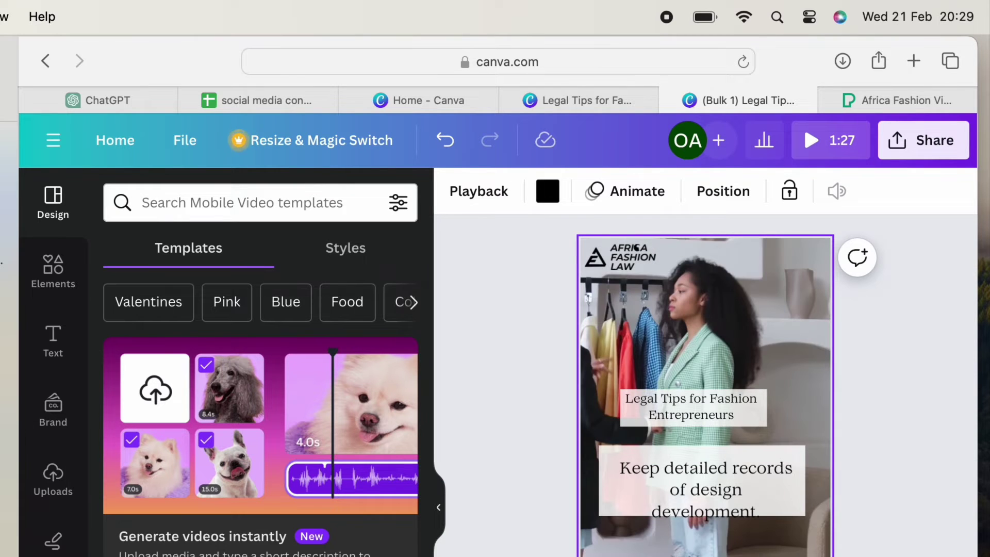
{"action": "left_click", "coordinate": [739, 511]}
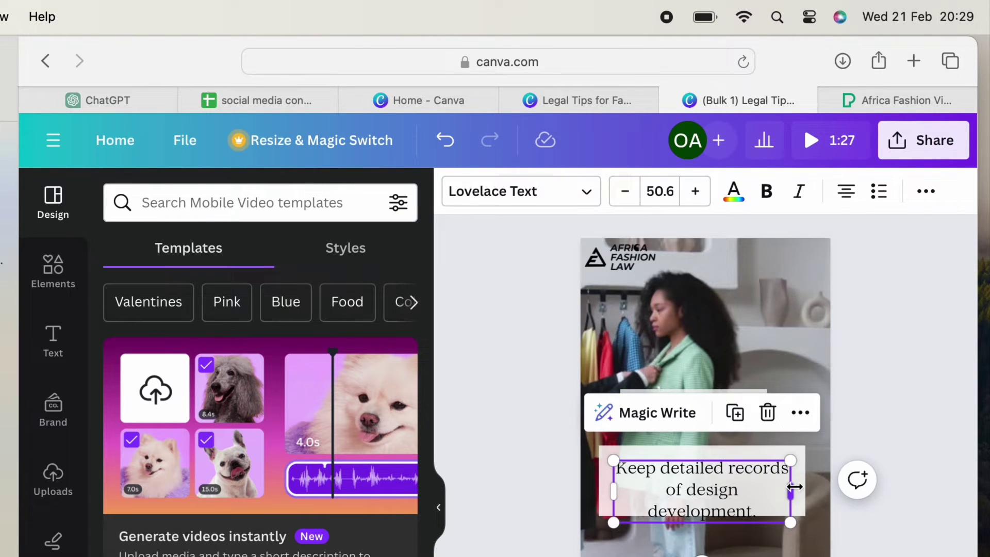
{"action": "mouse_move", "coordinate": [794, 487]}
{"action": "left_mouse_down"}
{"action": "mouse_move", "coordinate": [813, 483]}
{"action": "mouse_move", "coordinate": [803, 487]}
{"action": "left_mouse_up"}
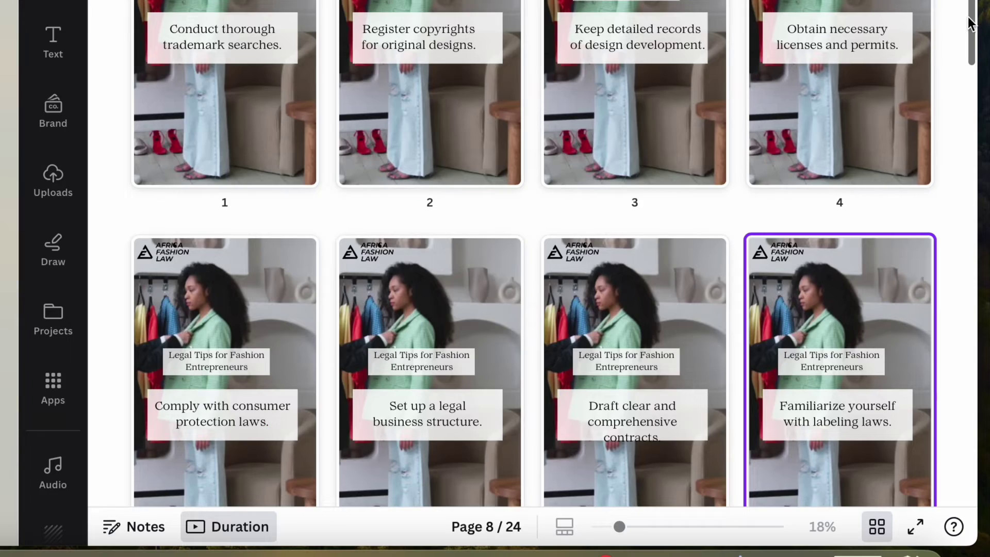
{"action": "left_click_drag", "start_coordinate": [970, 23], "coordinate": [974, 261]}
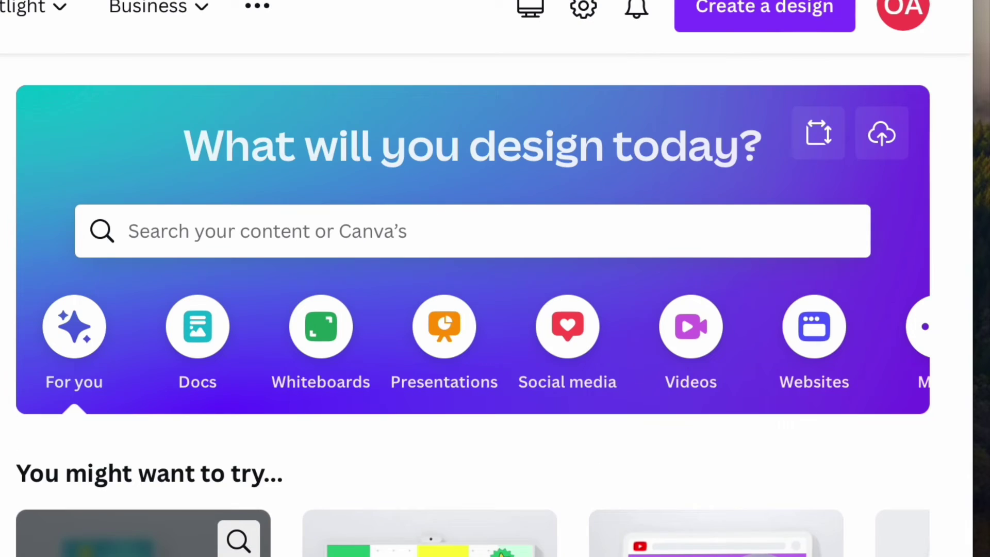
Create a new square Instagram post from the home page search.
{"action": "scroll", "coordinate": [495, 278], "scroll_direction": "down", "scroll_amount": 5}
{"action": "type", "text": "INSTA"}
{"action": "type", "text": "GRAM"}
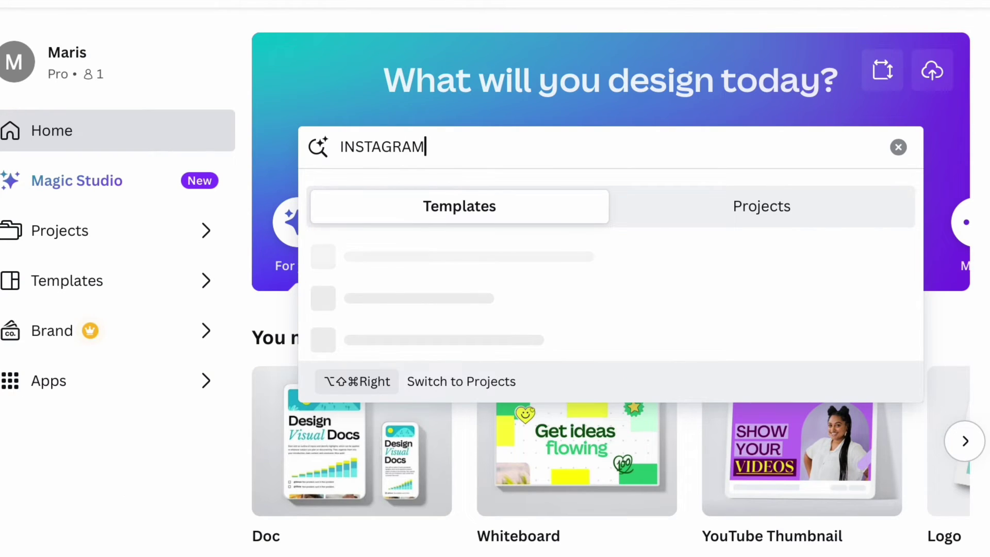
{"action": "type", "text": " POS"}
{"action": "type", "text": "T"}
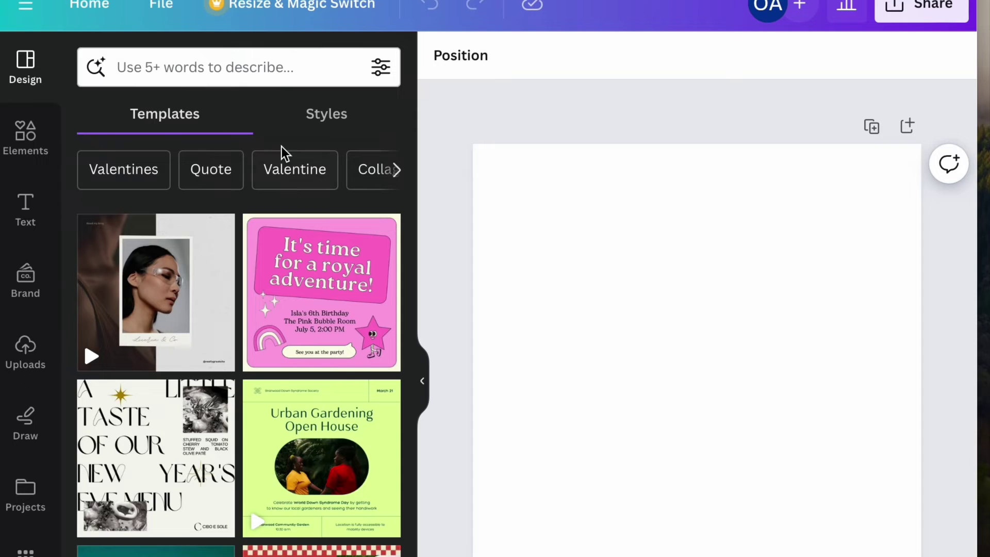
Apply the 'Cybervie is the right place!' business template and add the AFRICA FASHION LAW logo at half size.
{"action": "left_click", "coordinate": [276, 69]}
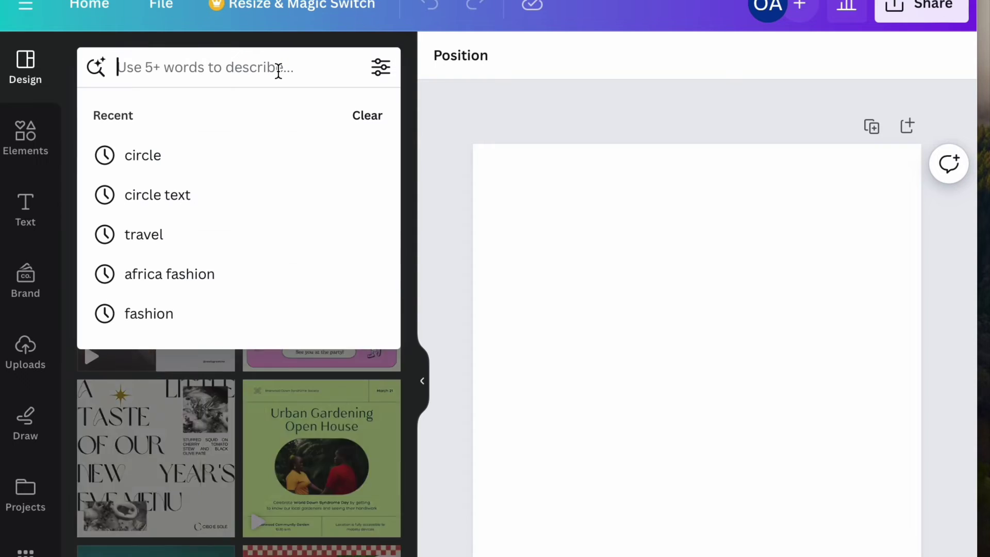
{"action": "type", "text": "BUSINESS"}
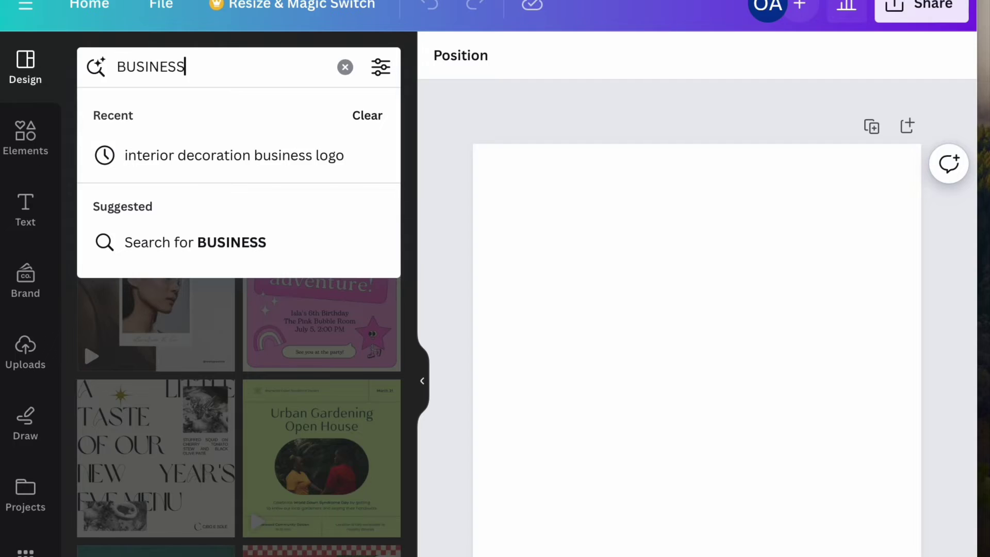
{"action": "key", "text": "Return"}
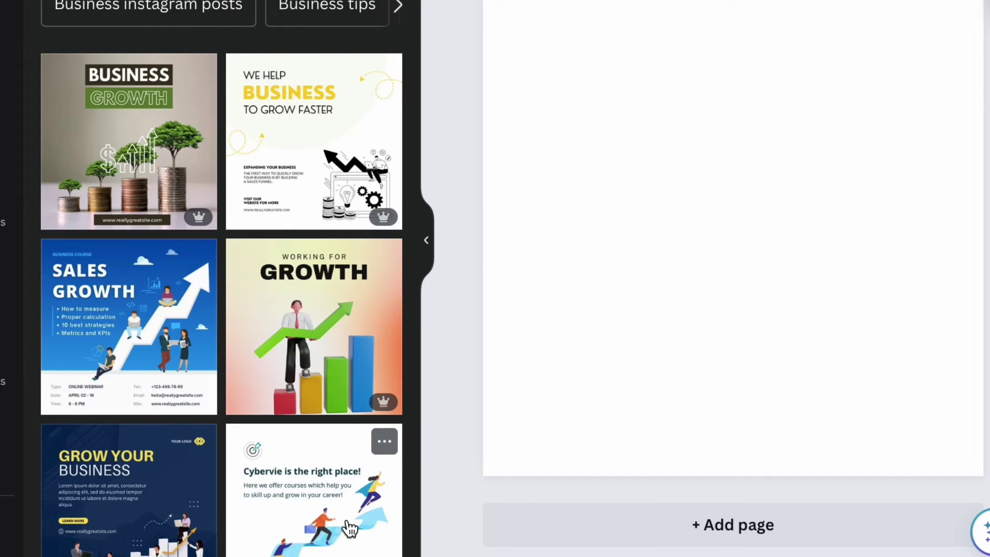
{"action": "left_click", "coordinate": [351, 530]}
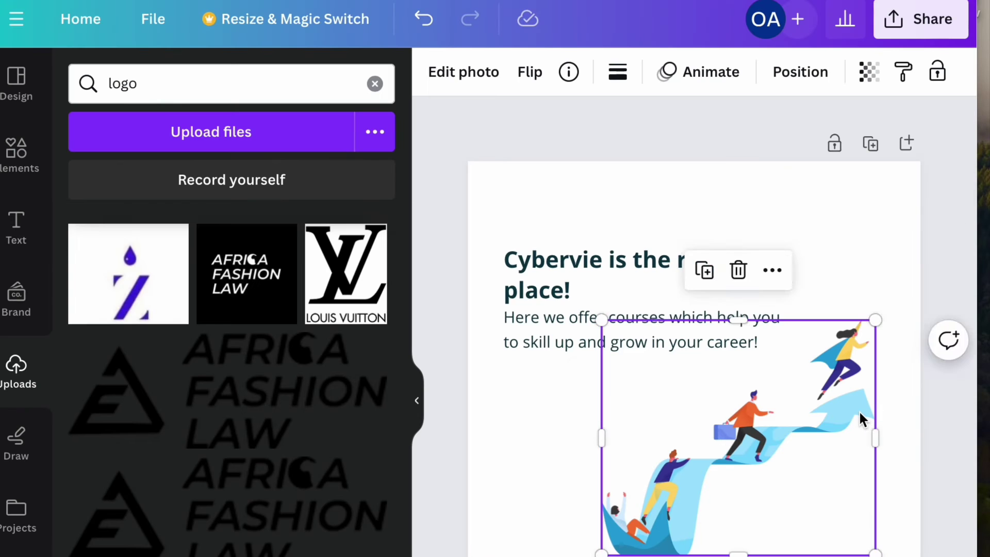
{"action": "left_click_drag", "start_coordinate": [858, 410], "coordinate": [853, 422]}
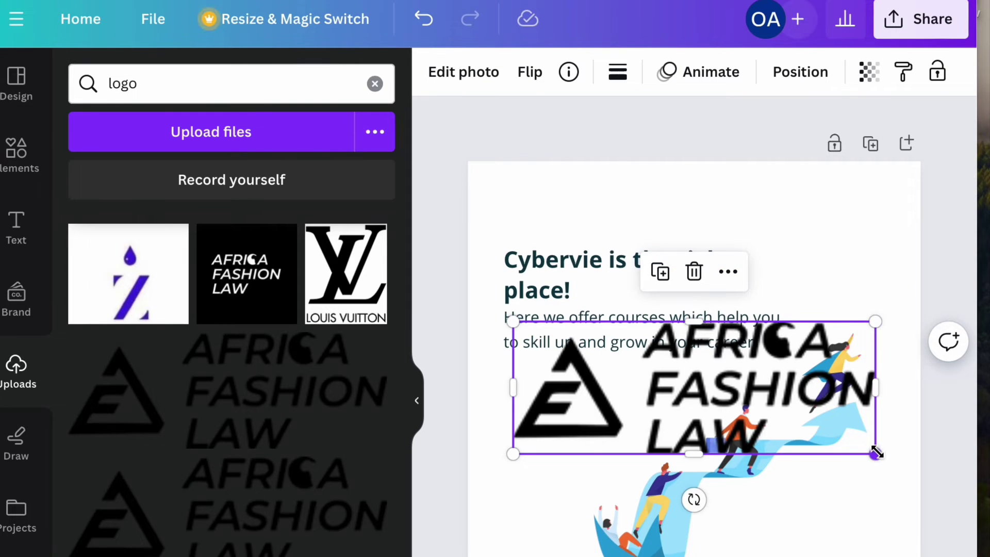
{"action": "left_click_drag", "start_coordinate": [875, 452], "coordinate": [622, 361]}
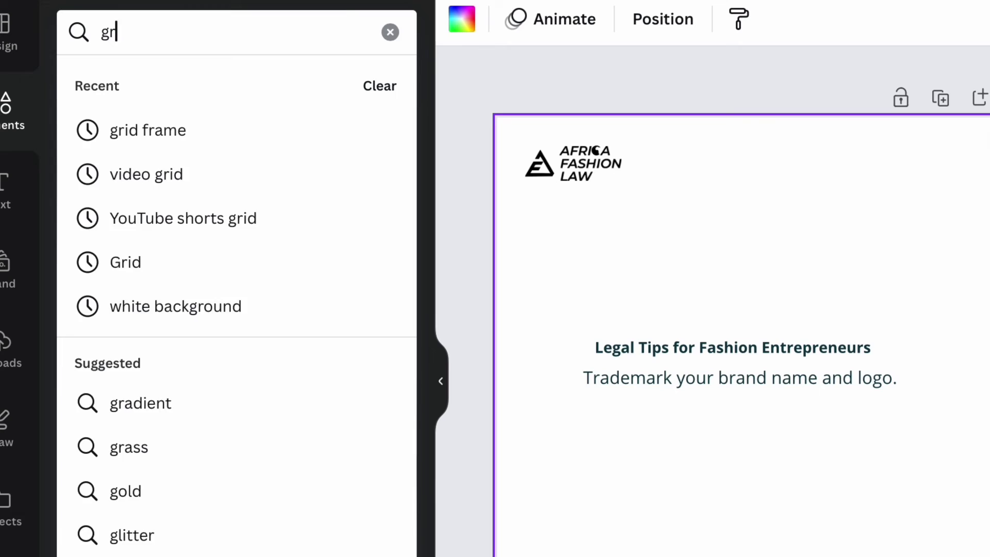
Search 'fashion' photos and make one fill the page background.
{"action": "type", "text": "id"}
{"action": "key", "text": "Return"}
{"action": "left_click", "coordinate": [226, 92]}
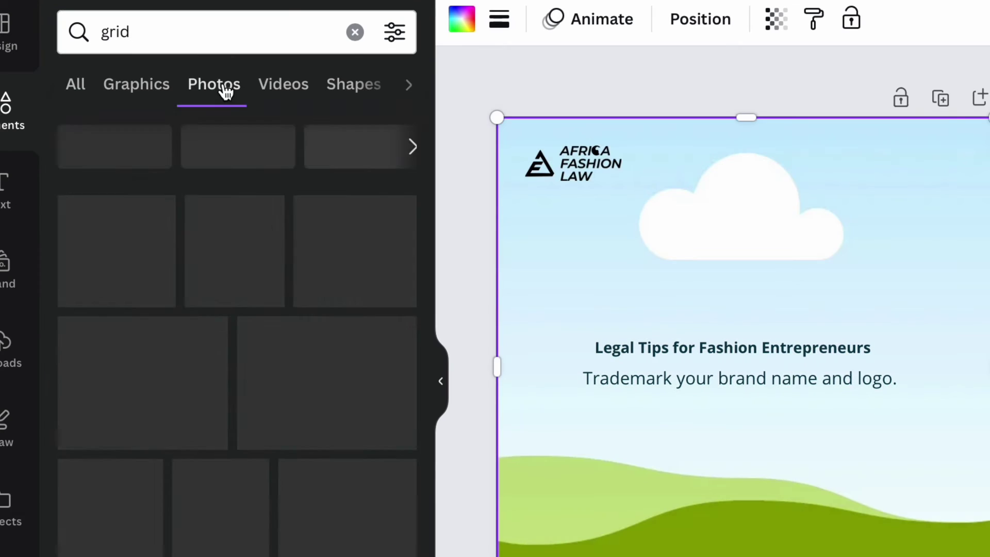
{"action": "left_click", "coordinate": [355, 32]}
{"action": "type", "text": "fas"}
{"action": "left_click", "coordinate": [133, 128]}
{"action": "left_click", "coordinate": [214, 84]}
{"action": "left_click_drag", "start_coordinate": [361, 397], "coordinate": [638, 447]}
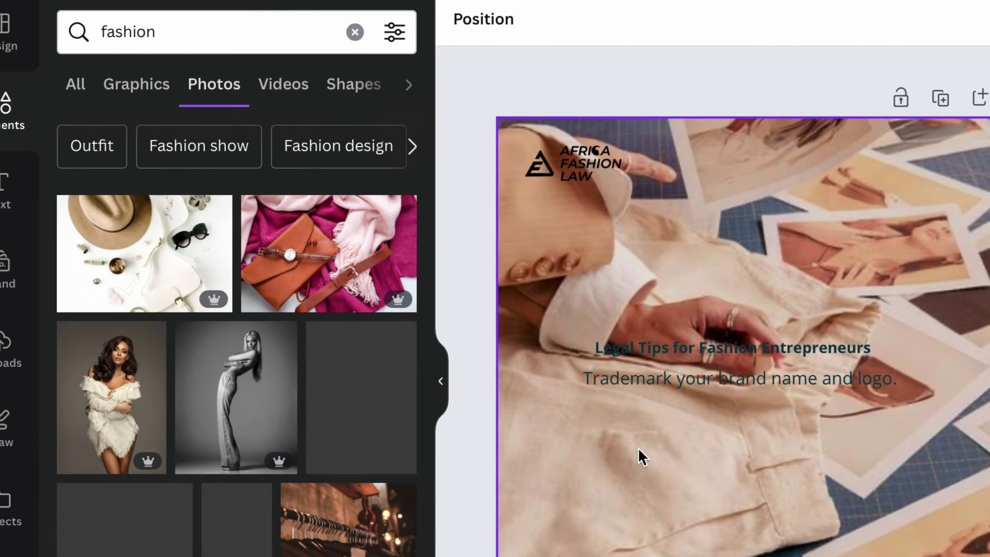
Add a square, stretch it across the page behind the tip text, and recolour it yellow.
{"action": "left_click", "coordinate": [11, 111]}
{"action": "left_click", "coordinate": [87, 358]}
{"action": "left_click", "coordinate": [628, 349]}
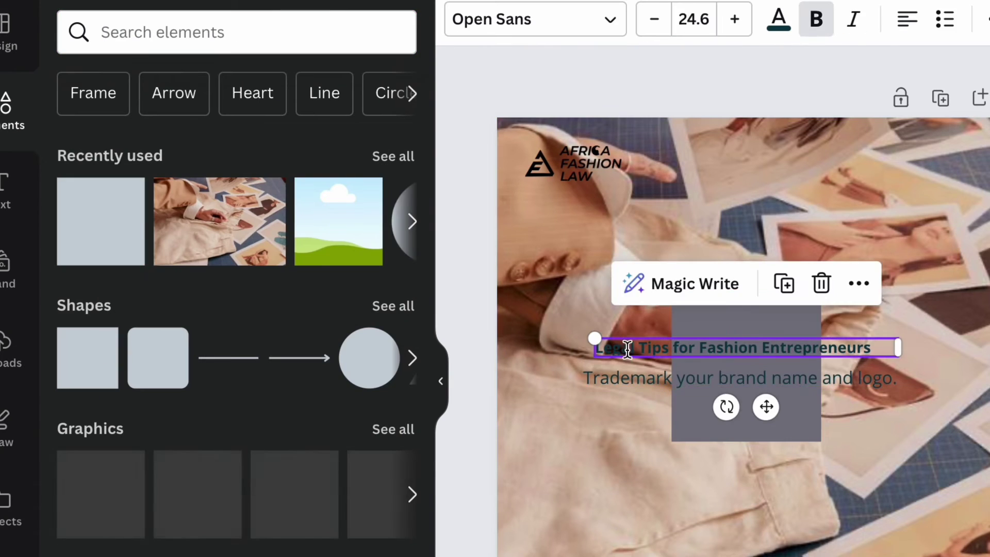
{"action": "left_click", "coordinate": [778, 19]}
{"action": "left_click", "coordinate": [737, 378]}
{"action": "left_click", "coordinate": [748, 423]}
{"action": "left_click_drag", "start_coordinate": [820, 422], "coordinate": [753, 421]}
{"action": "left_click", "coordinate": [571, 19]}
{"action": "left_click", "coordinate": [232, 32]}
{"action": "type", "text": "y"}
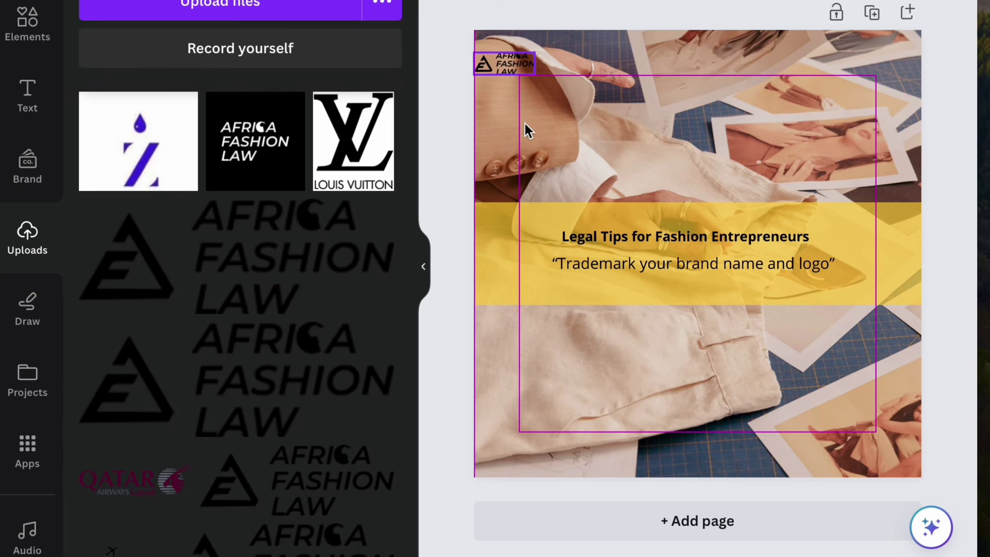
Move the logo snug into the top-left corner and hide the side panel.
{"action": "left_click_drag", "start_coordinate": [525, 122], "coordinate": [530, 129]}
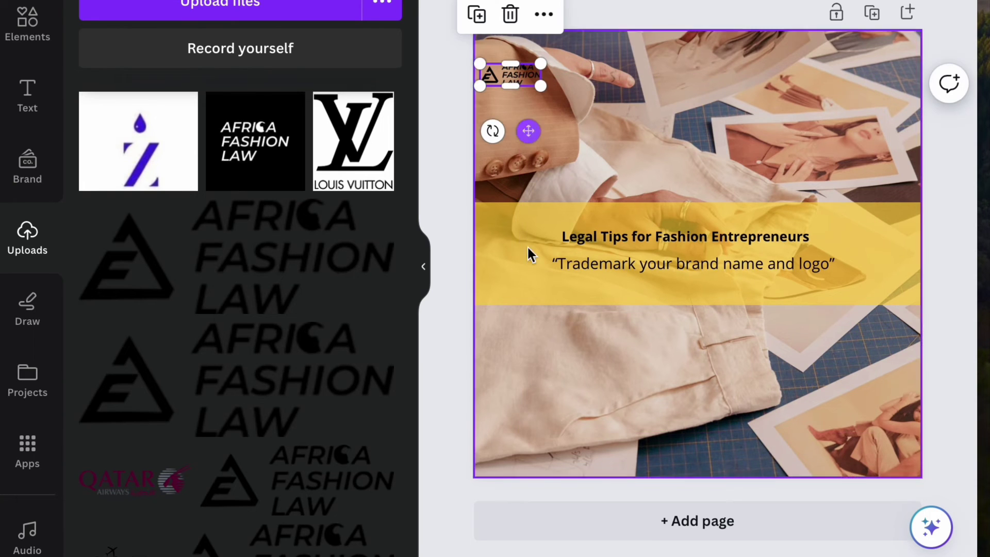
{"action": "left_click", "coordinate": [528, 444]}
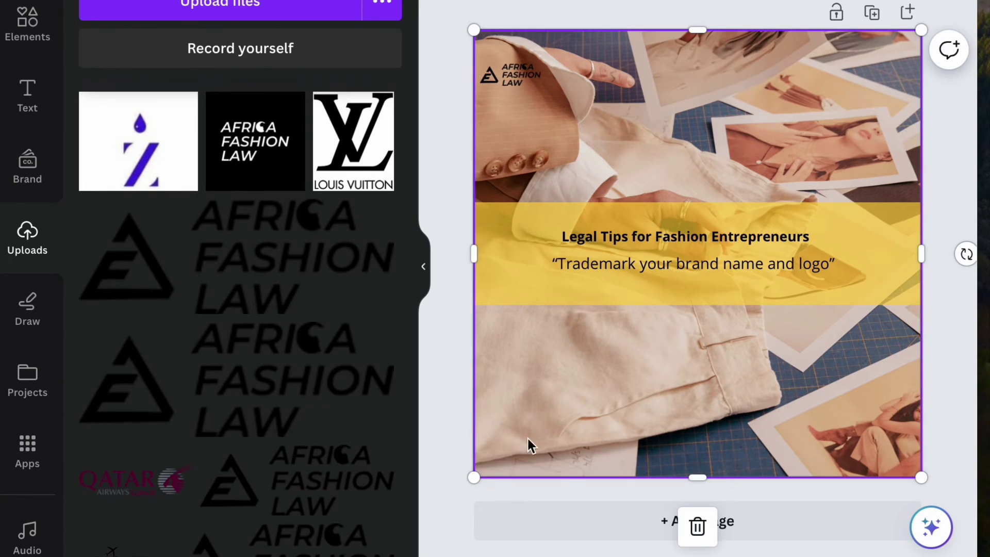
{"action": "left_click", "coordinate": [499, 83]}
{"action": "mouse_move", "coordinate": [529, 131]}
{"action": "left_mouse_down"}
{"action": "mouse_move", "coordinate": [855, 129]}
{"action": "mouse_move", "coordinate": [904, 116]}
{"action": "mouse_move", "coordinate": [729, 140]}
{"action": "mouse_move", "coordinate": [497, 85]}
{"action": "mouse_move", "coordinate": [520, 137]}
{"action": "left_mouse_up"}
{"action": "left_click", "coordinate": [439, 204]}
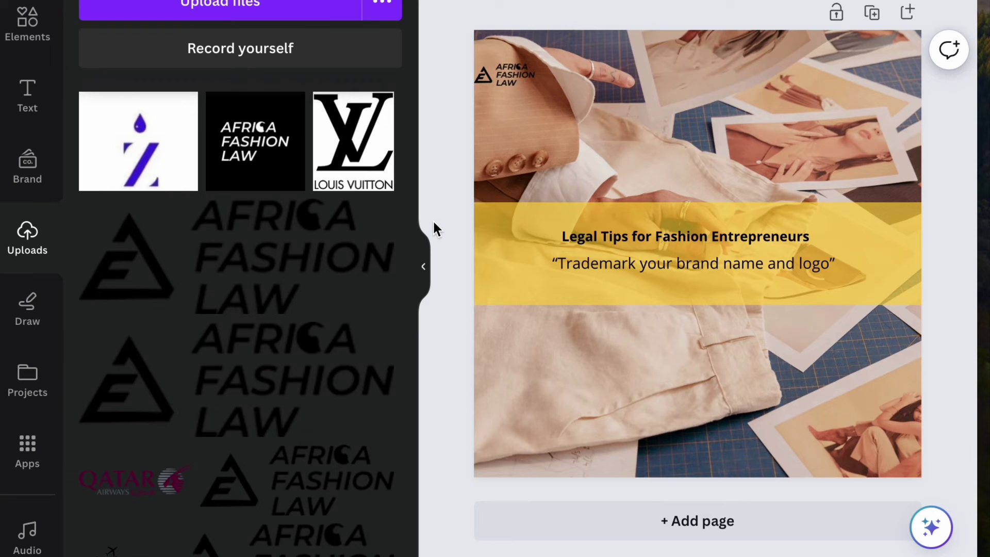
{"action": "left_click", "coordinate": [422, 267]}
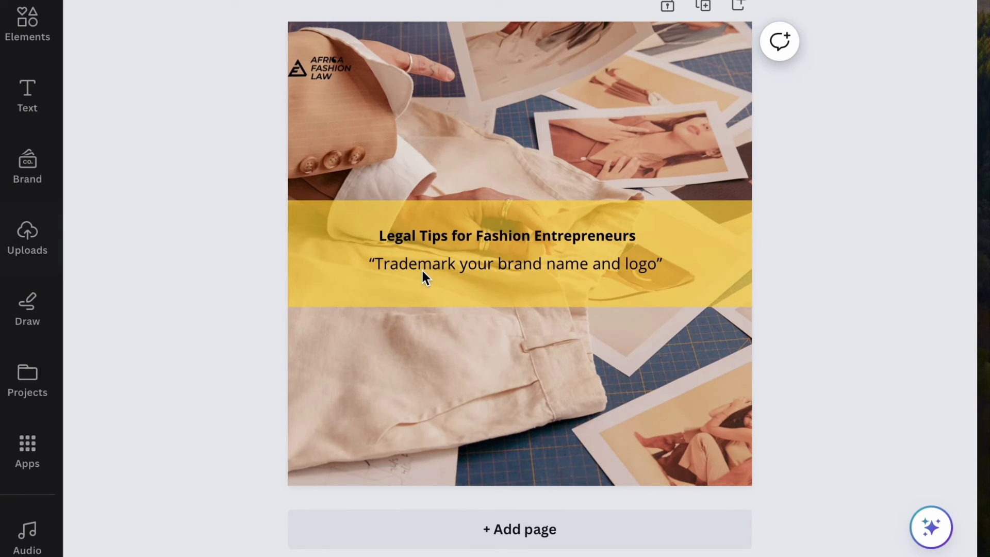
In Apps > Bulk create, link the post's quote to the Trademark tip data field.
{"action": "left_click", "coordinate": [626, 448]}
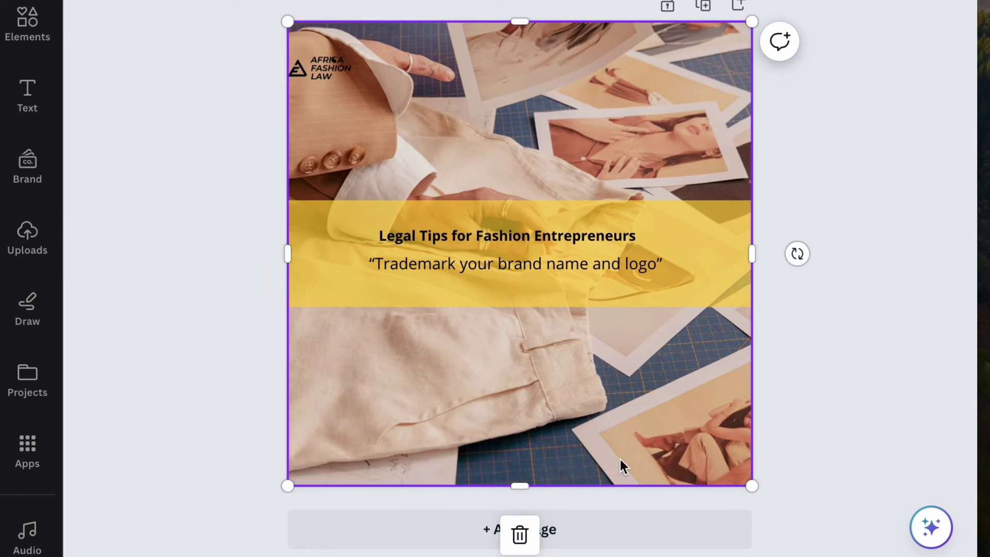
{"action": "left_click", "coordinate": [23, 454]}
{"action": "left_click", "coordinate": [113, 45]}
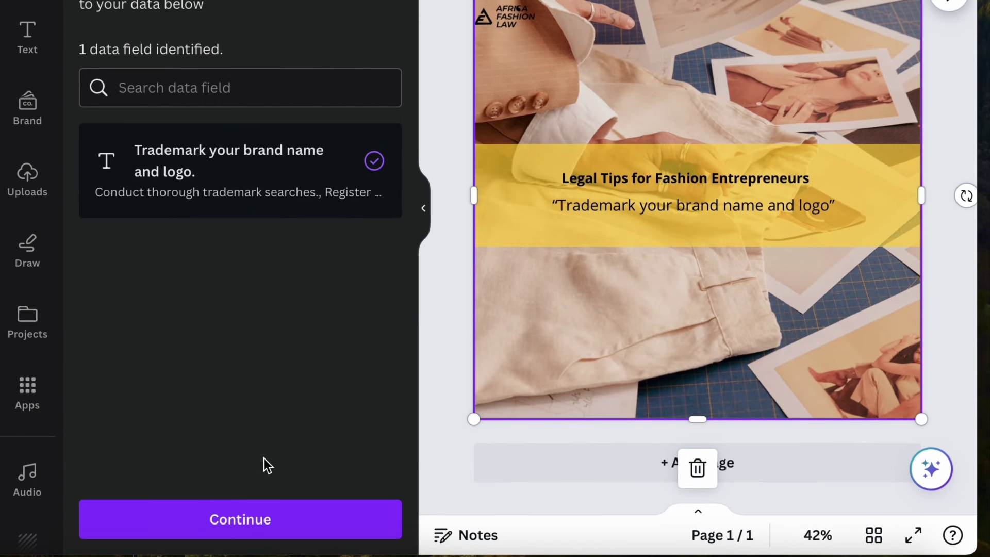
{"action": "left_click", "coordinate": [284, 524]}
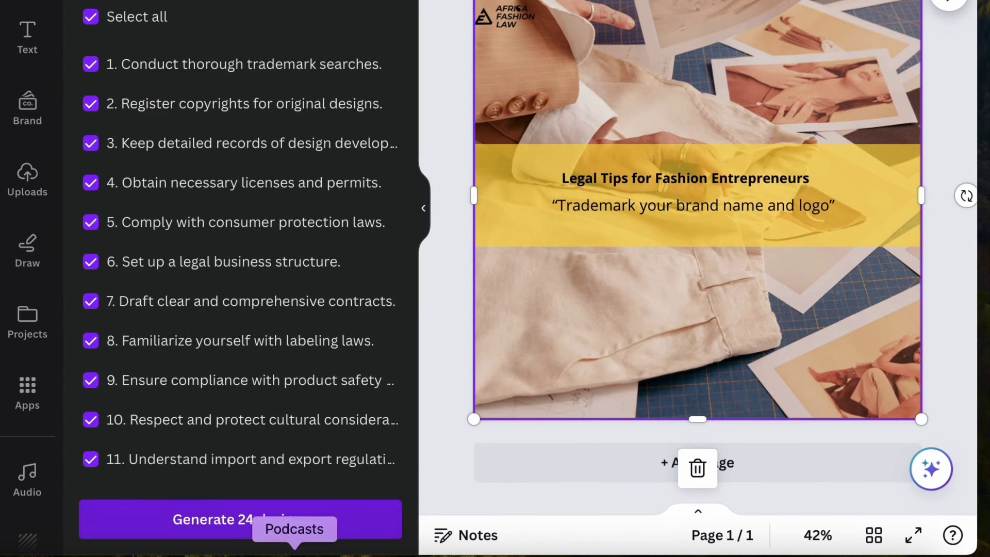
Generate the 24 designs and scroll through the pages to check each tip.
{"action": "left_click", "coordinate": [342, 524]}
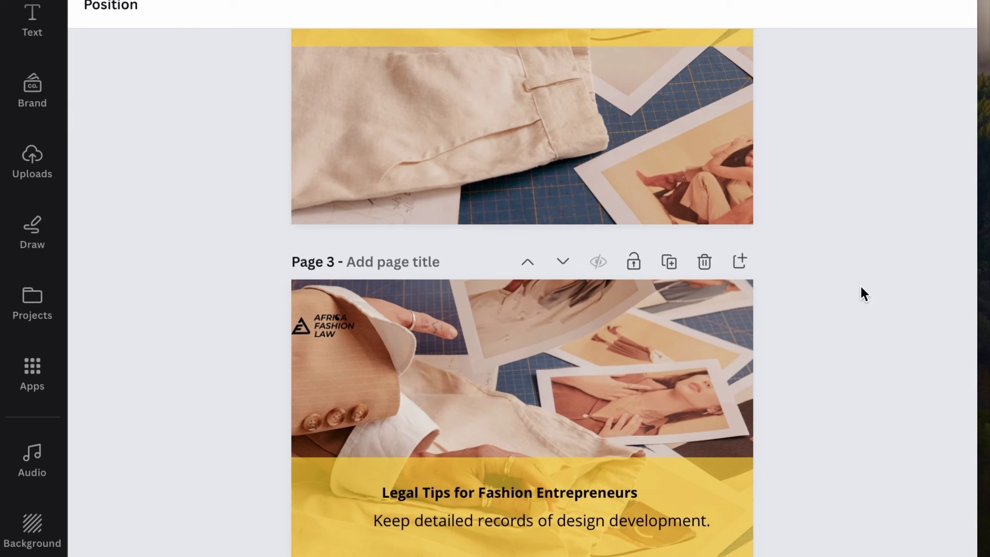
{"action": "scroll", "coordinate": [862, 292], "scroll_direction": "down", "scroll_amount": 2}
{"action": "scroll", "coordinate": [522, 292], "scroll_direction": "down", "scroll_amount": 20}
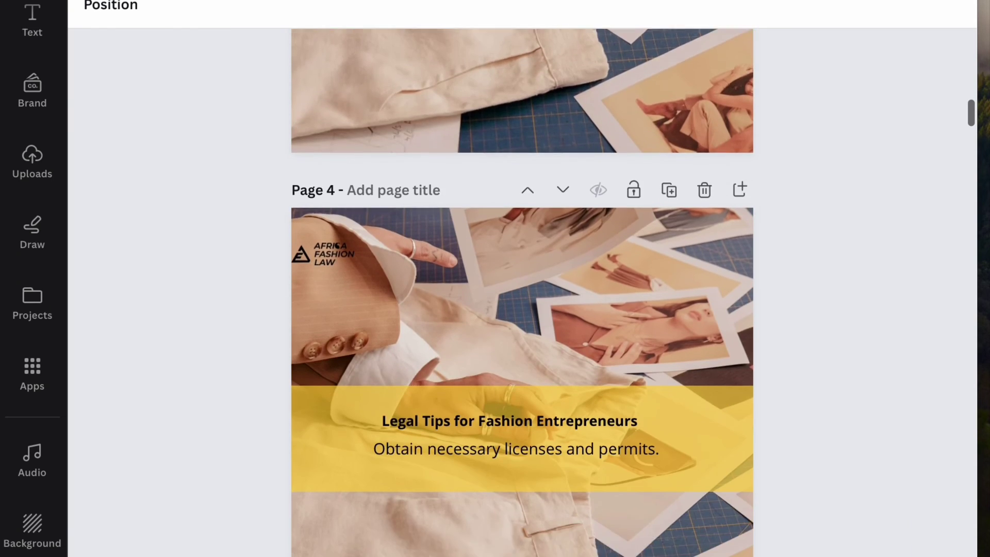
{"action": "scroll", "coordinate": [522, 292], "scroll_direction": "down", "scroll_amount": 16}
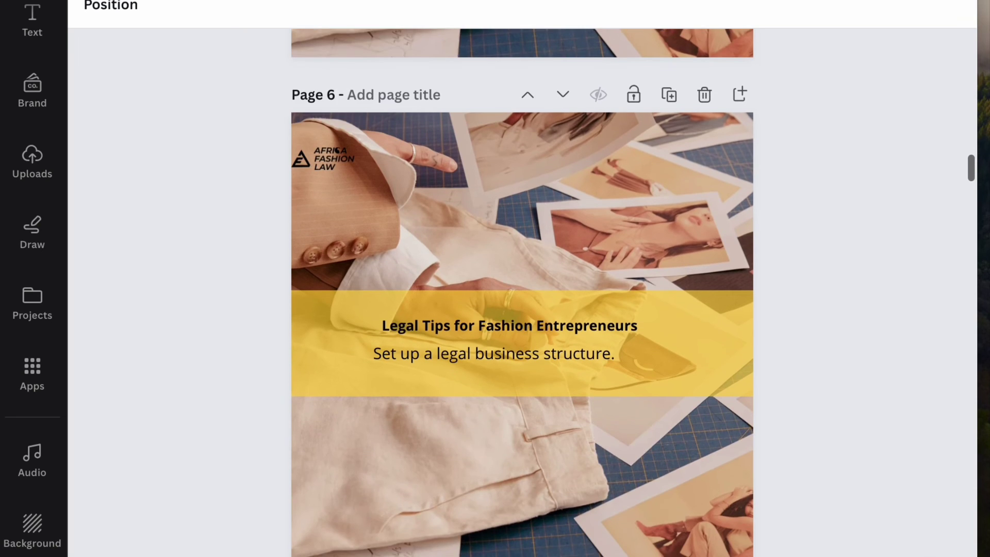
{"action": "scroll", "coordinate": [522, 292], "scroll_direction": "down", "scroll_amount": 10}
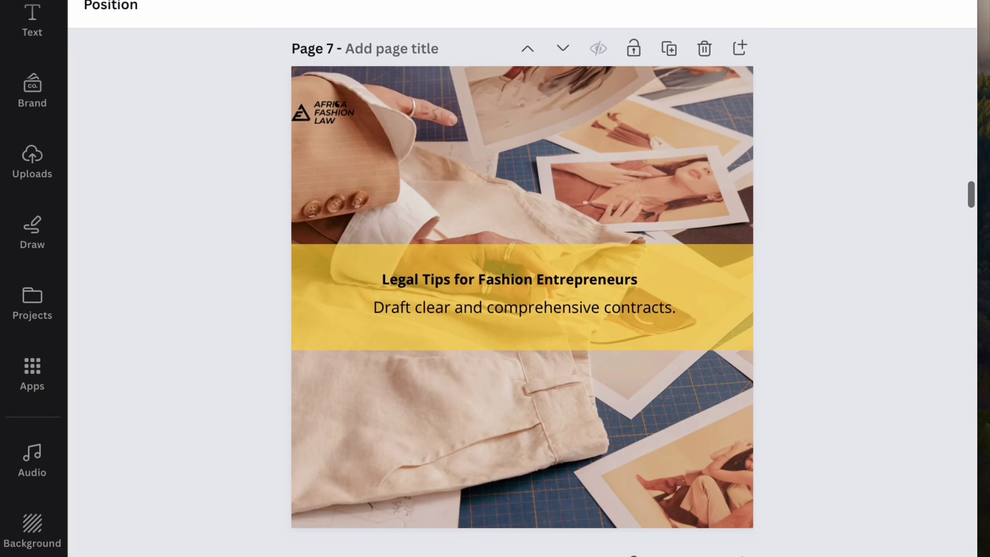
{"action": "scroll", "coordinate": [521, 292], "scroll_direction": "down", "scroll_amount": 15}
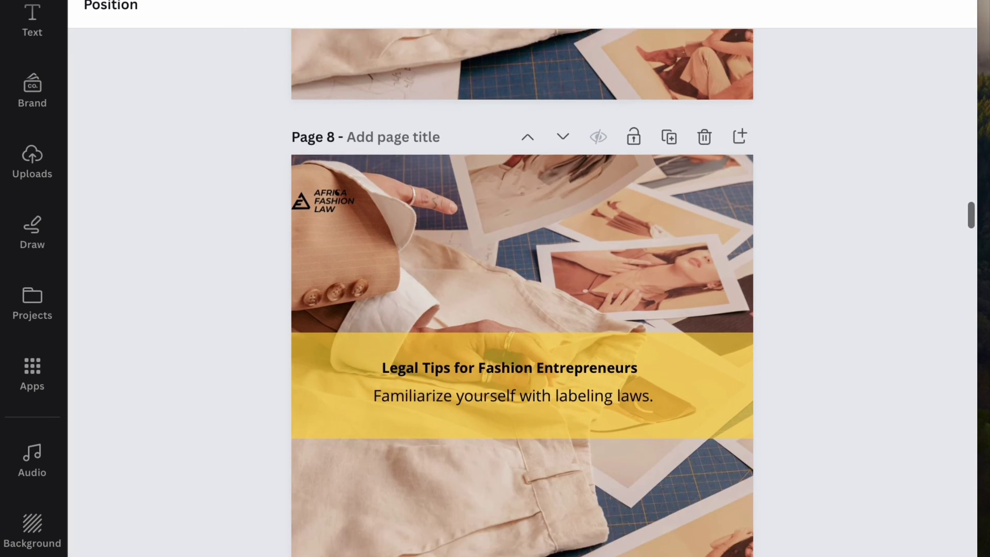
{"action": "scroll", "coordinate": [521, 292], "scroll_direction": "down", "scroll_amount": 12}
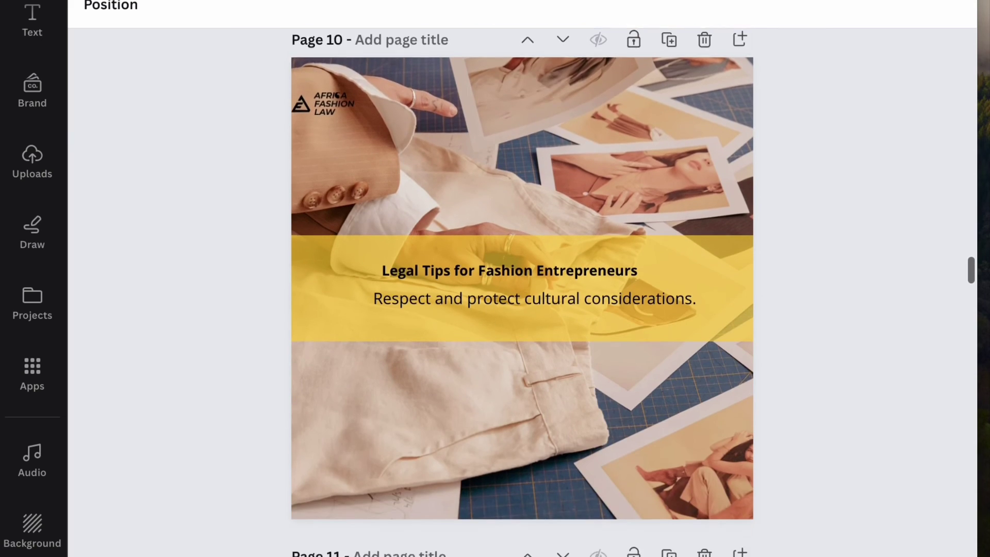
{"action": "scroll", "coordinate": [522, 292], "scroll_direction": "up", "scroll_amount": 12}
{"action": "scroll", "coordinate": [522, 292], "scroll_direction": "up", "scroll_amount": 20}
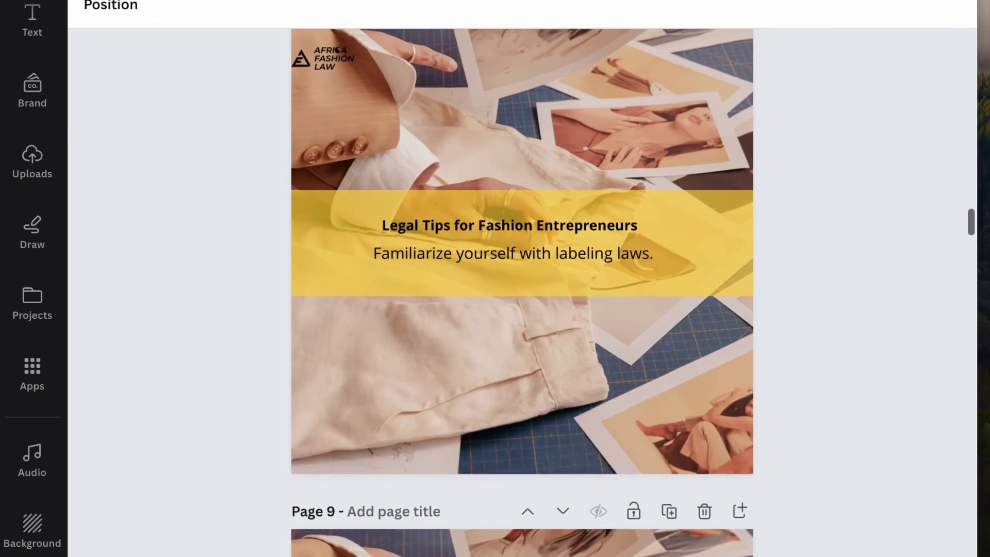
{"action": "scroll", "coordinate": [522, 292], "scroll_direction": "up", "scroll_amount": 15}
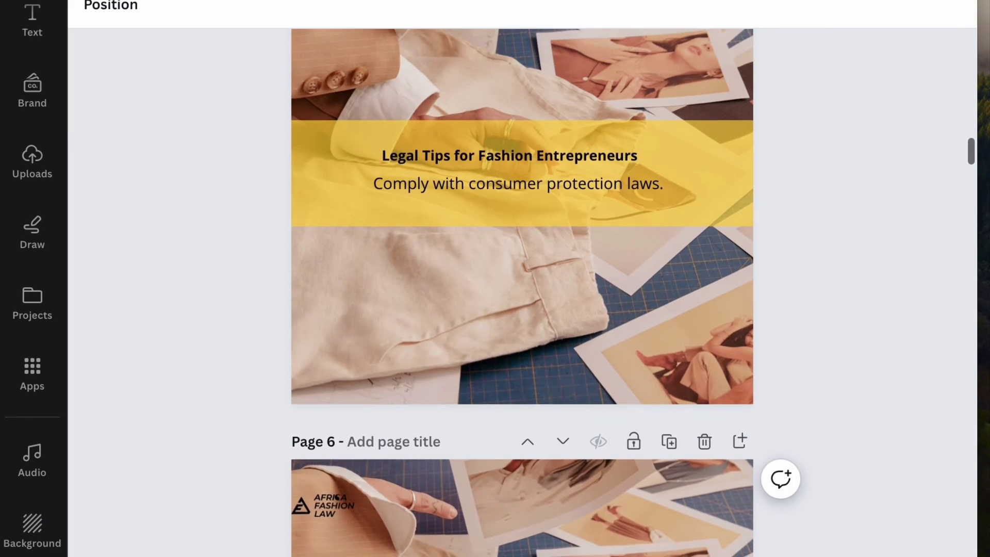
{"action": "scroll", "coordinate": [522, 292], "scroll_direction": "down", "scroll_amount": 10}
{"action": "scroll", "coordinate": [522, 292], "scroll_direction": "down", "scroll_amount": 8}
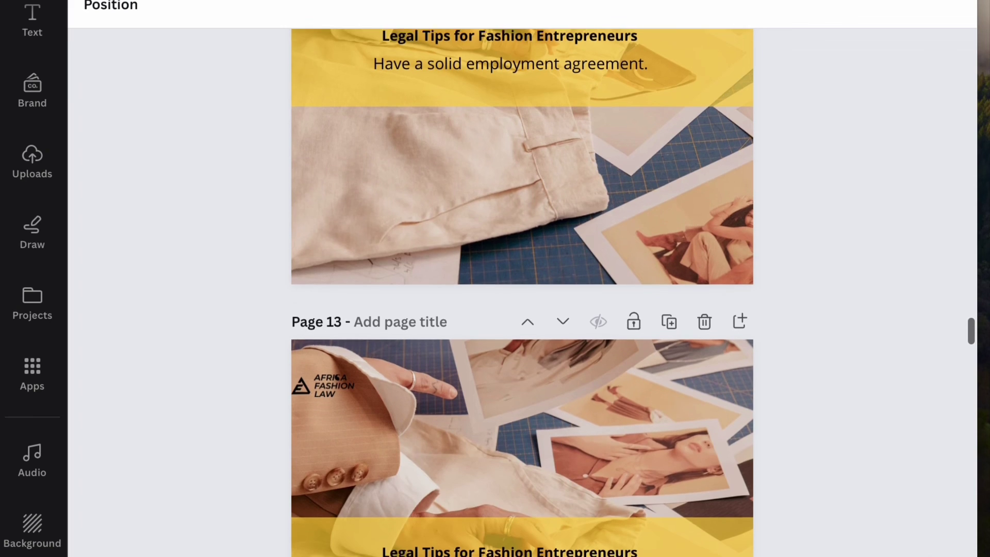
{"action": "scroll", "coordinate": [522, 291], "scroll_direction": "down", "scroll_amount": 2}
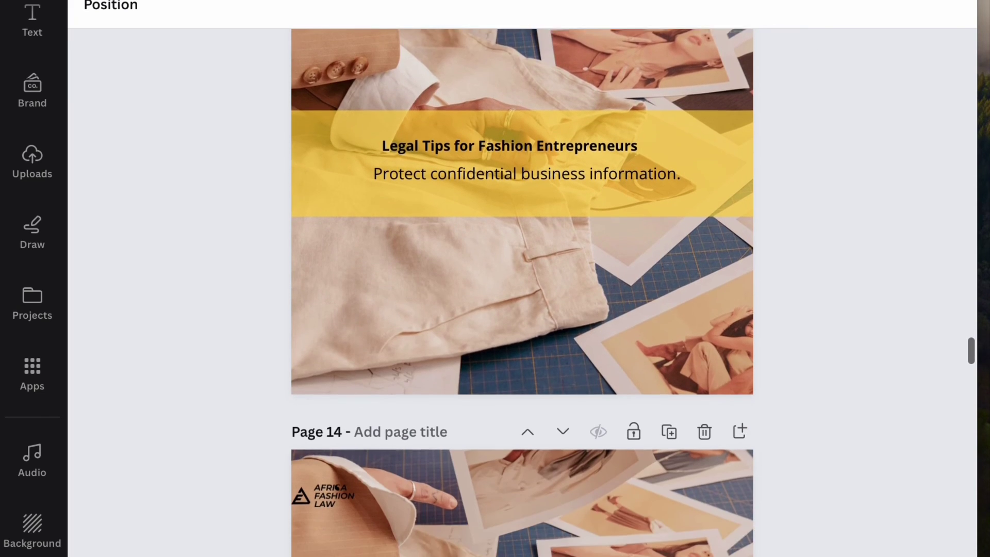
{"action": "scroll", "coordinate": [521, 292], "scroll_direction": "down", "scroll_amount": 10}
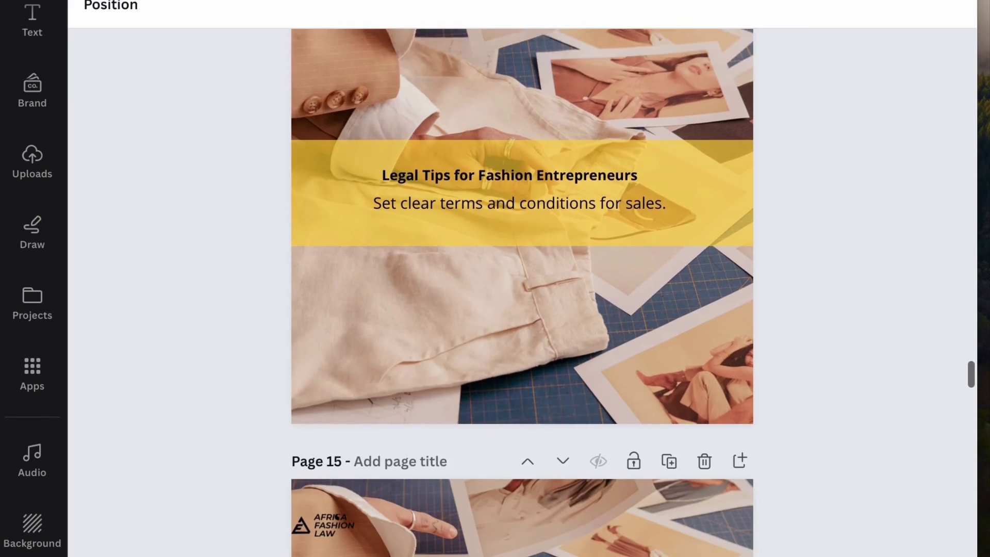